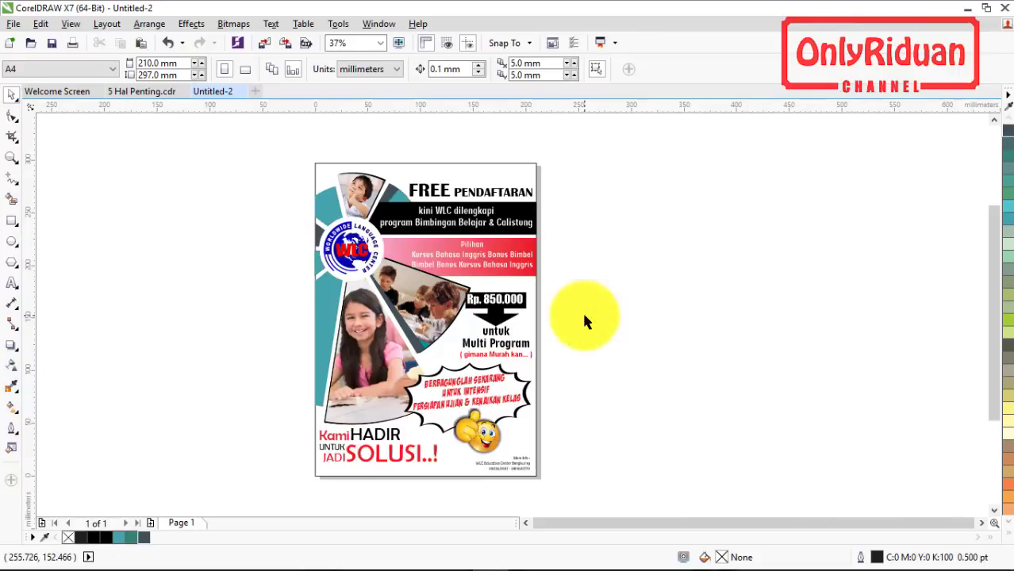
Switch to 5 Hal Penting.cdr and compare the line art and editable FREE PENDAFTARAN samples on Page 4.
click(144, 91)
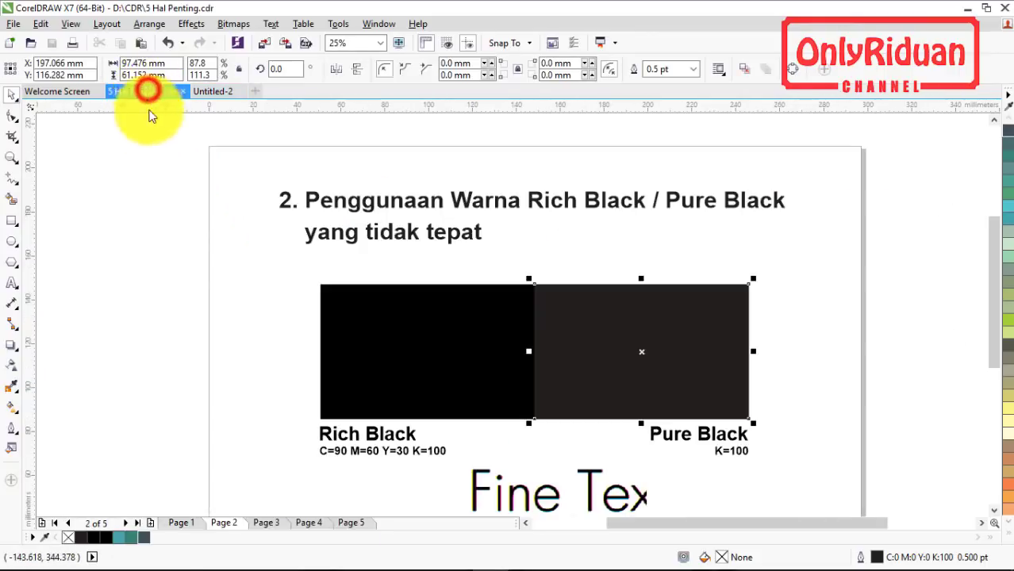
click(309, 523)
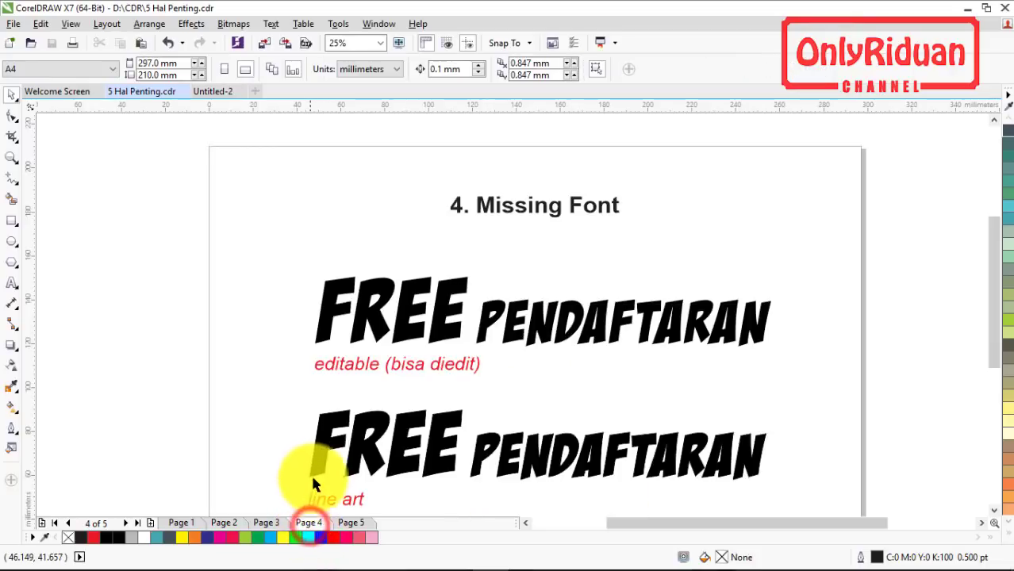
scroll(990, 268, down, 2)
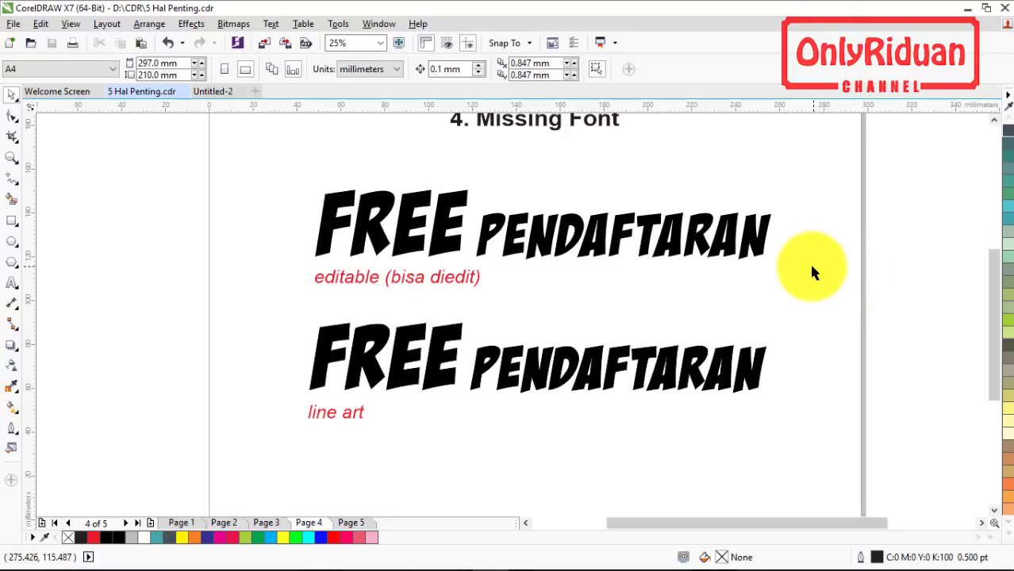
click(476, 365)
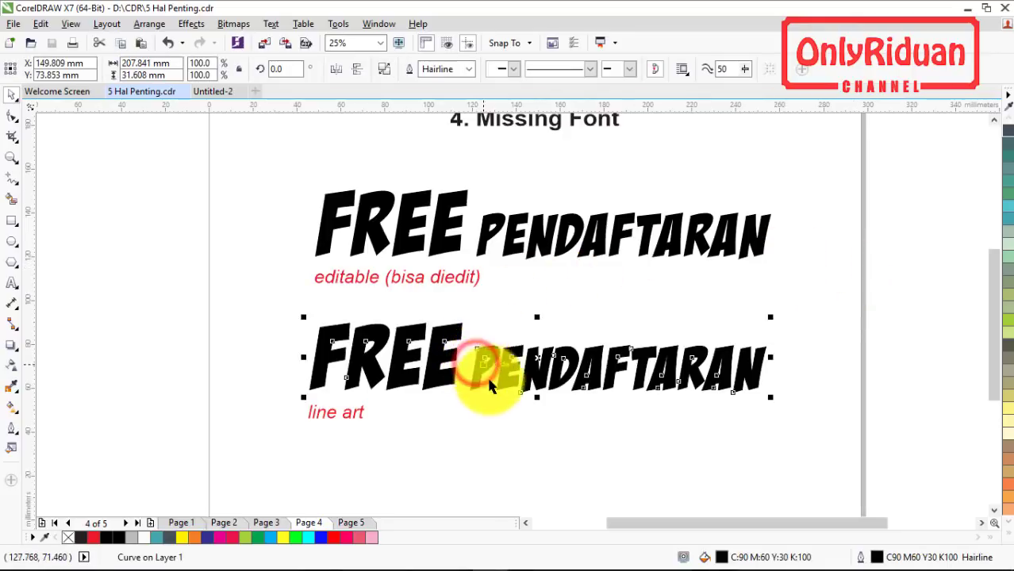
click(460, 310)
click(416, 251)
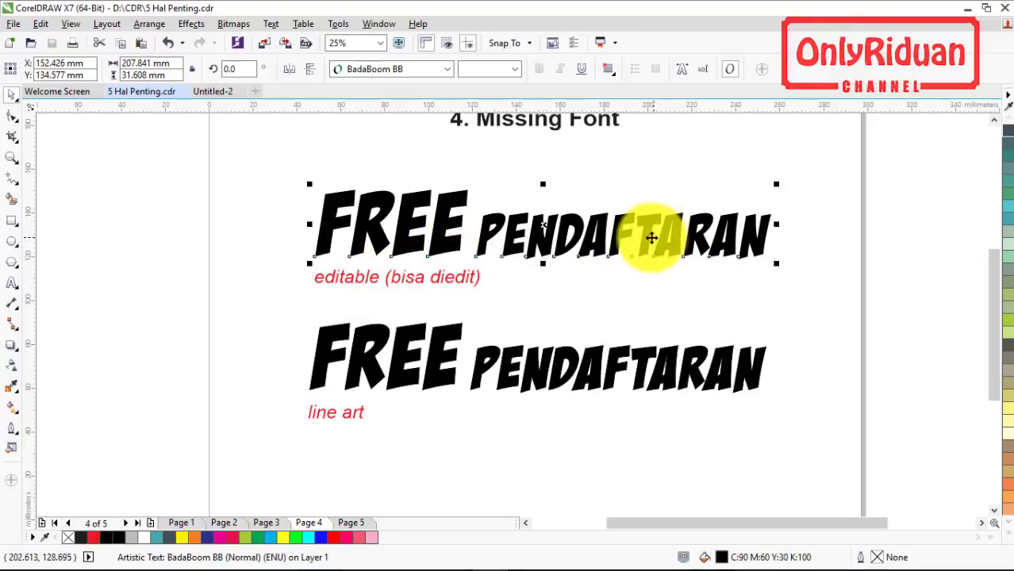
Delete the last two letters of the editable FREE PENDAFTARAN text and retype them as "AN".
click(11, 282)
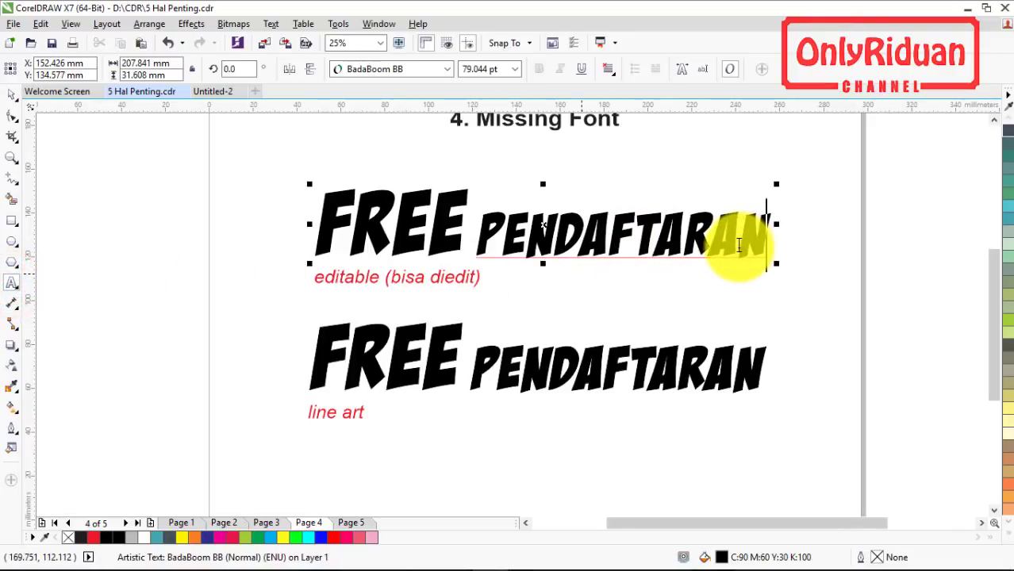
key(BackSpace)
key(BackSpace)
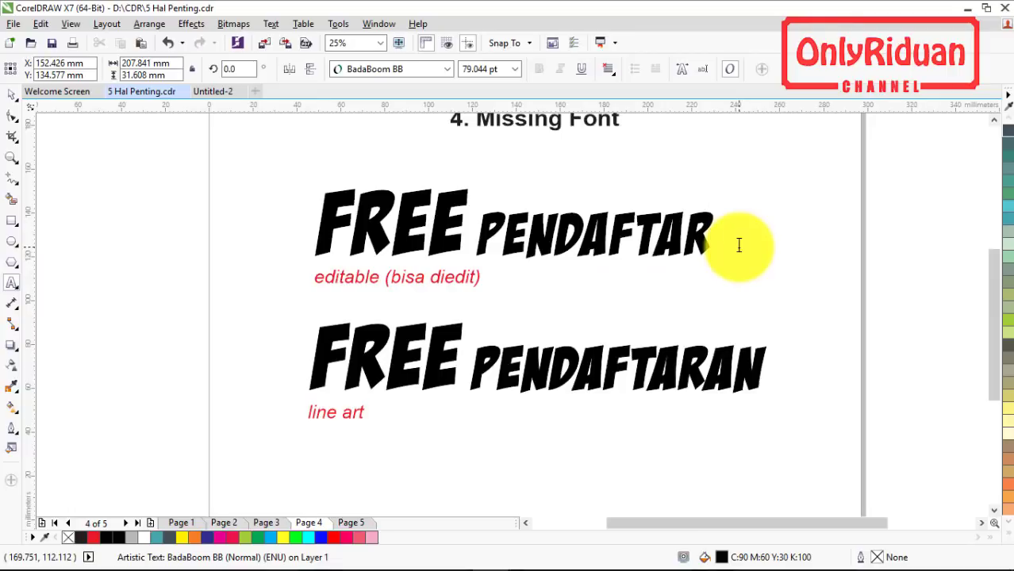
text(AN)
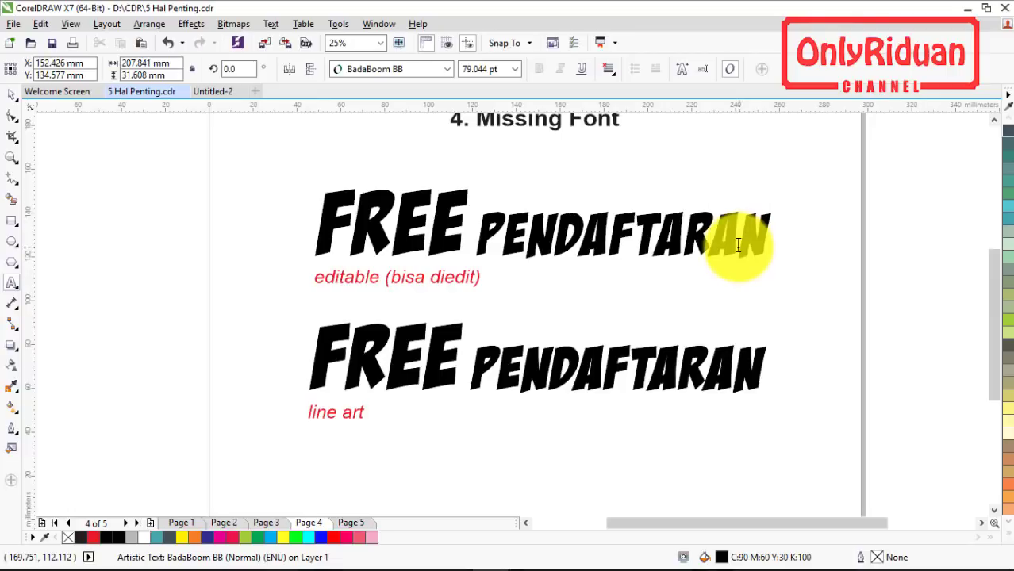
click(11, 96)
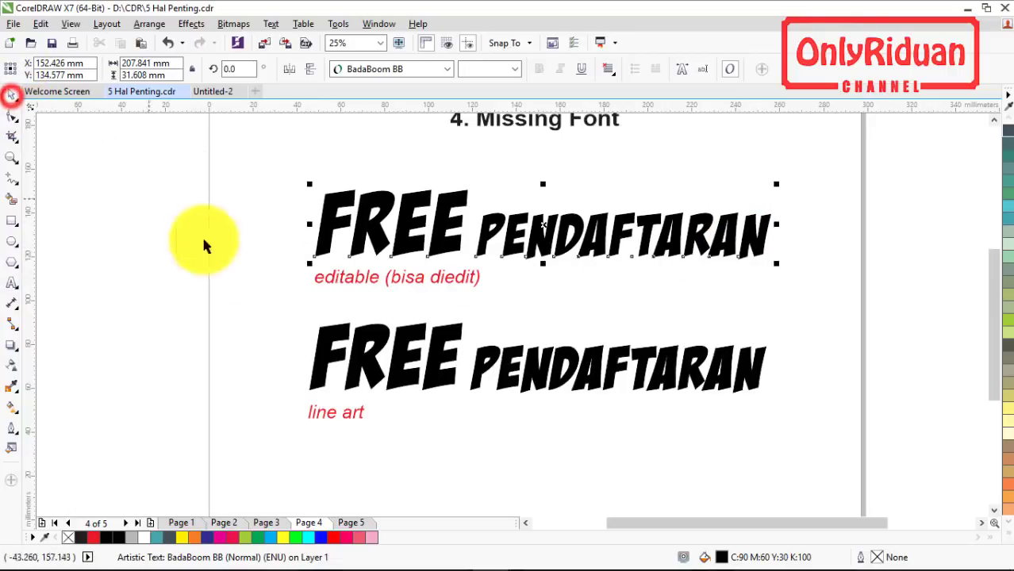
Compare the line art sample with the editable one and view the Convert to Curves command available for the editable text.
click(397, 362)
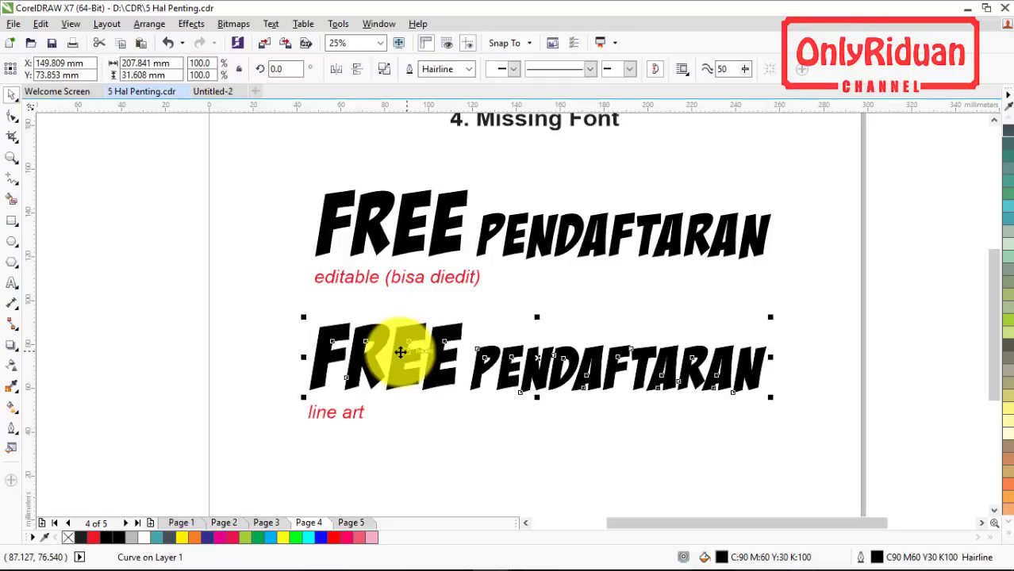
click(439, 226)
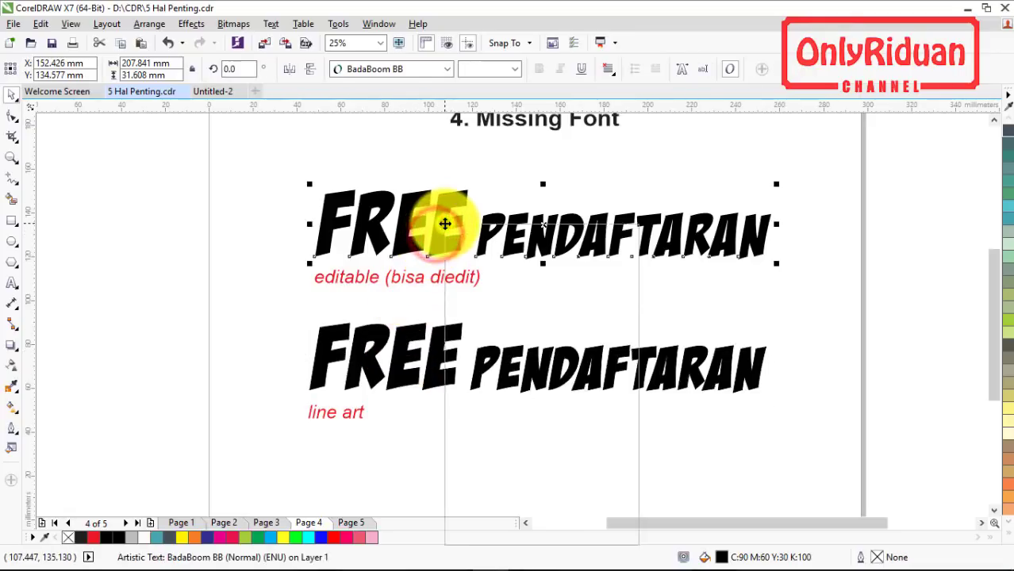
right_click(446, 225)
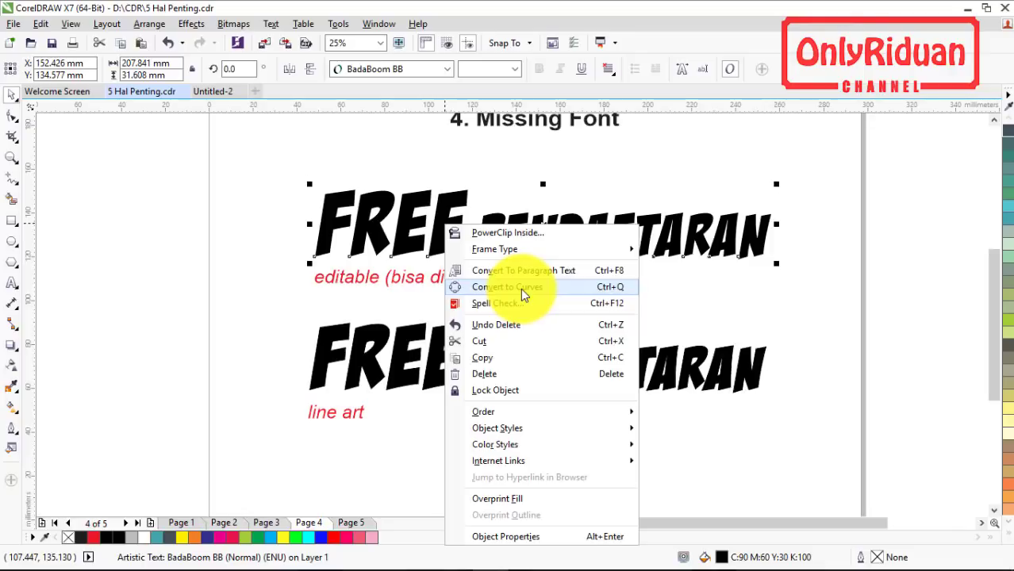
Start Collect For Output for the Untitled-2 flyer, gathering all associated files automatically and including a CDR saved as Version 15.0.
click(216, 92)
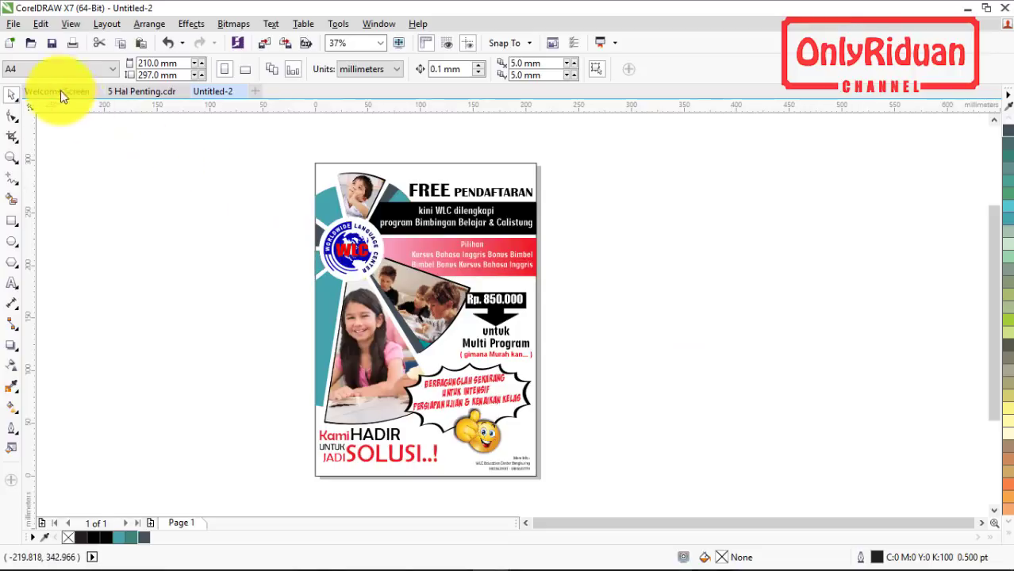
click(18, 24)
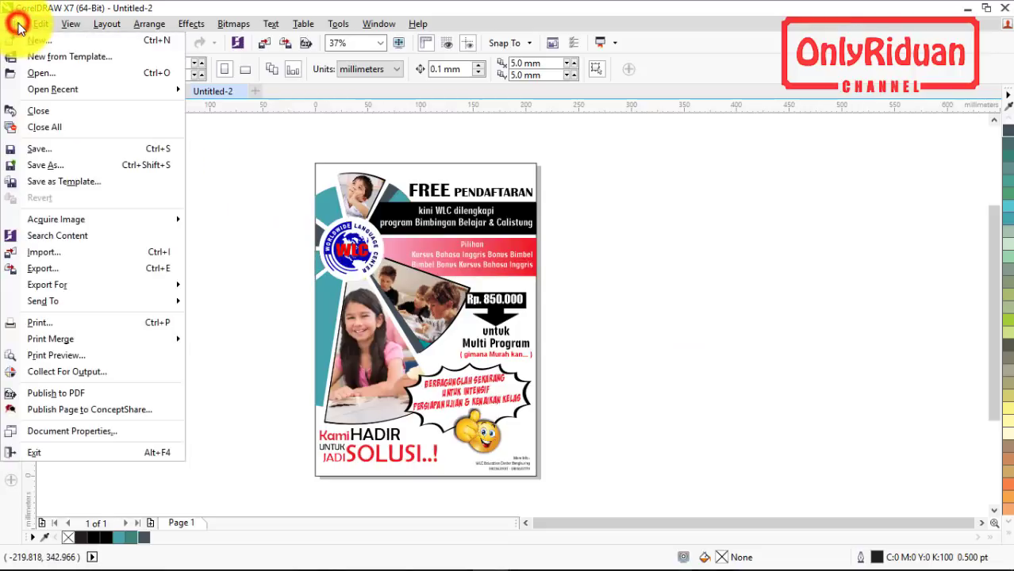
click(49, 373)
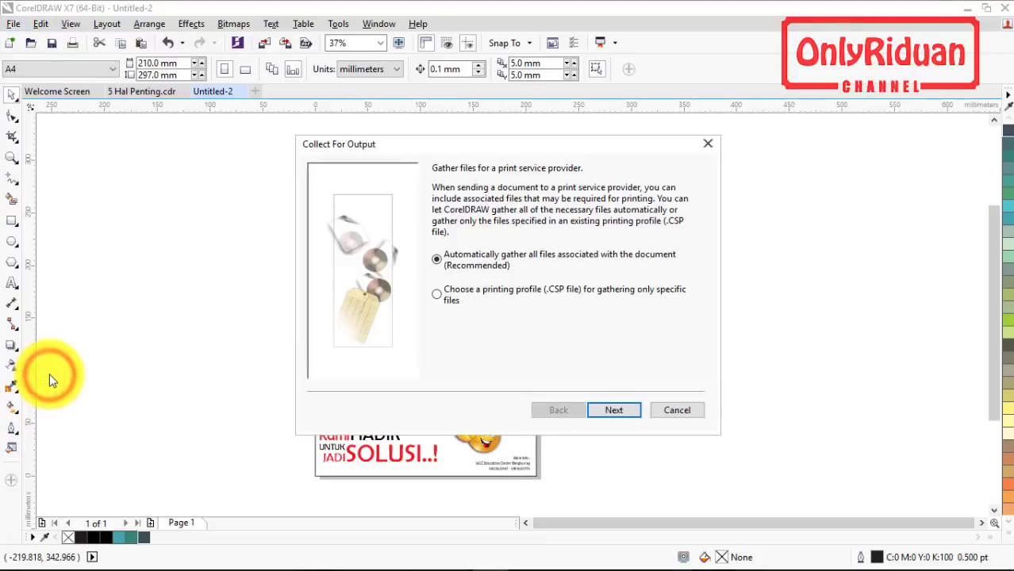
click(615, 411)
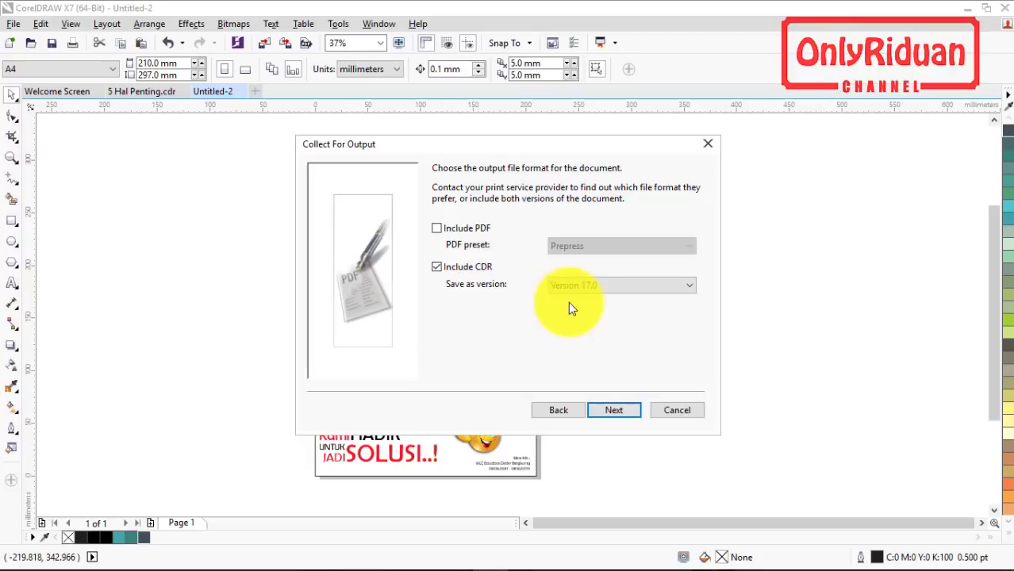
click(600, 285)
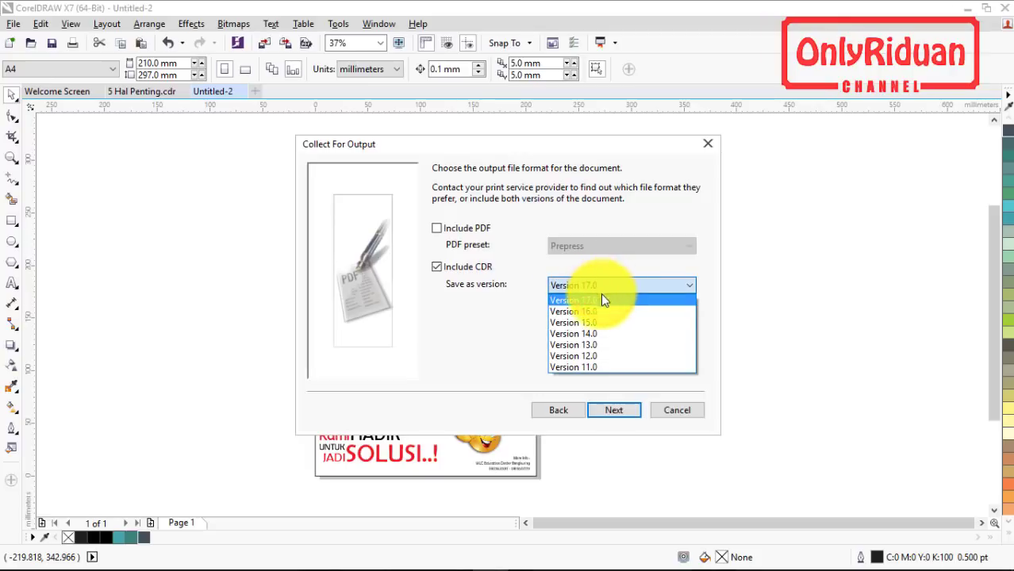
click(589, 320)
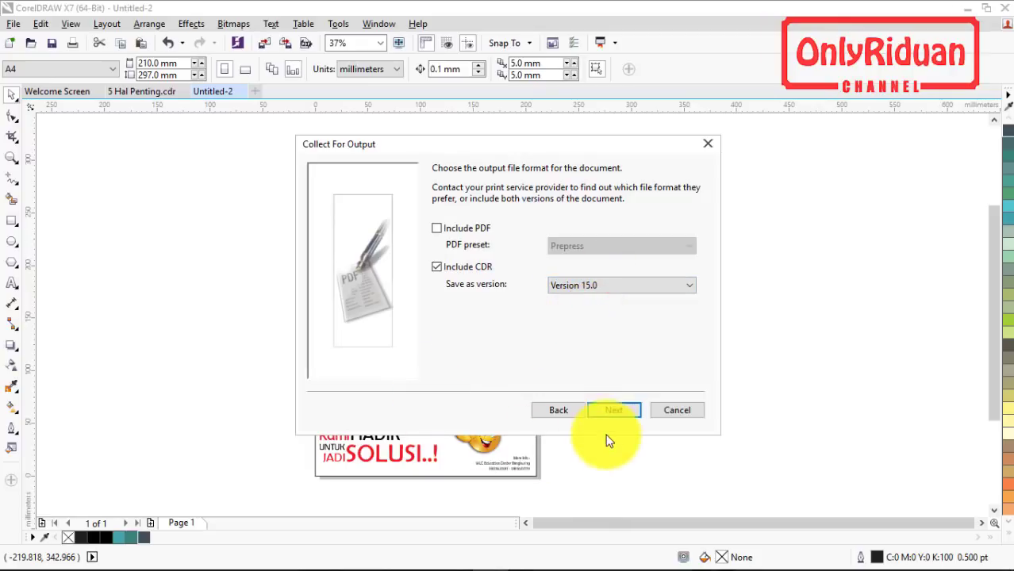
click(616, 410)
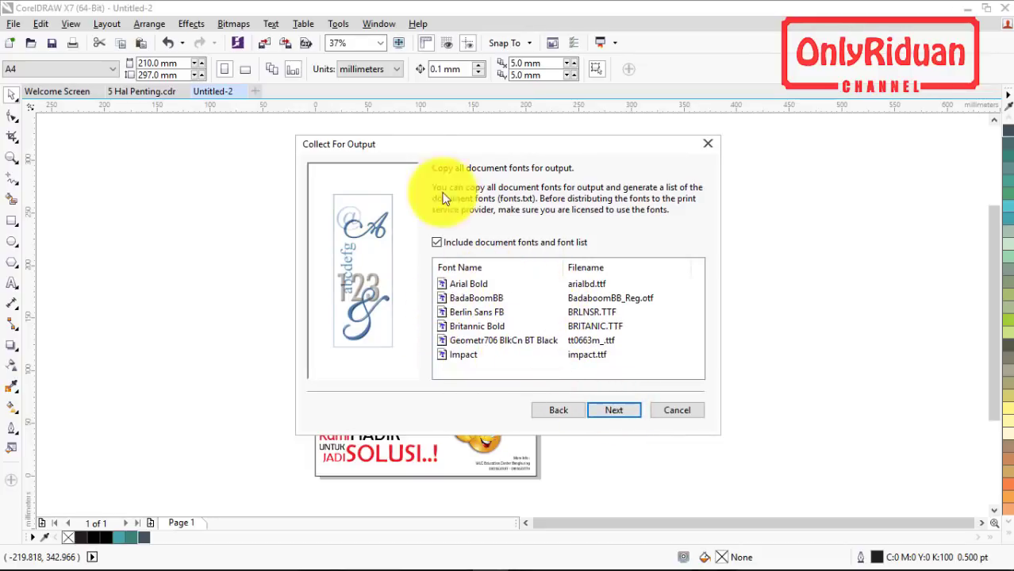
Keep the document fonts and font list included in the collection and leave the color profiles out.
drag(407, 141, 432, 151)
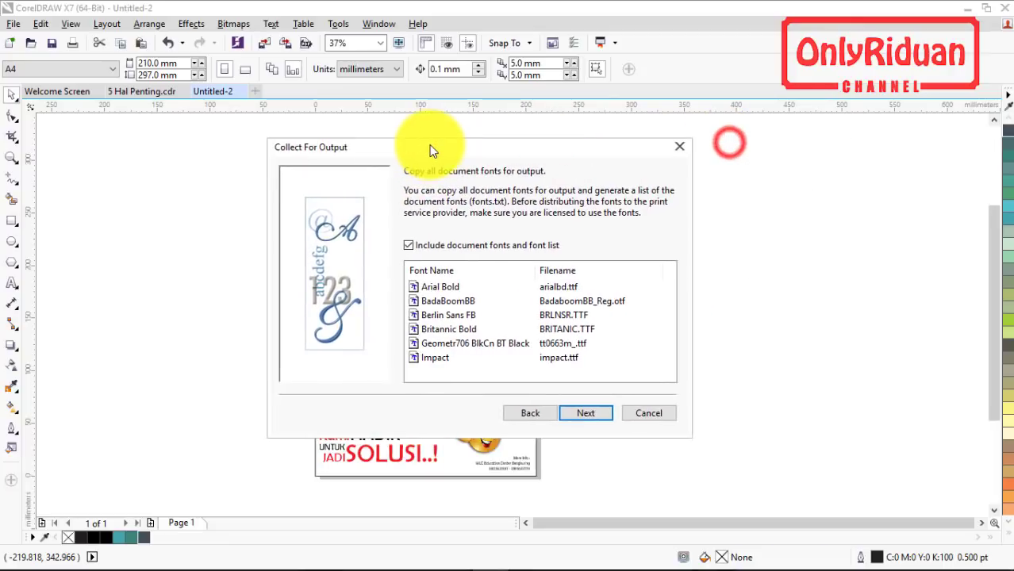
click(589, 413)
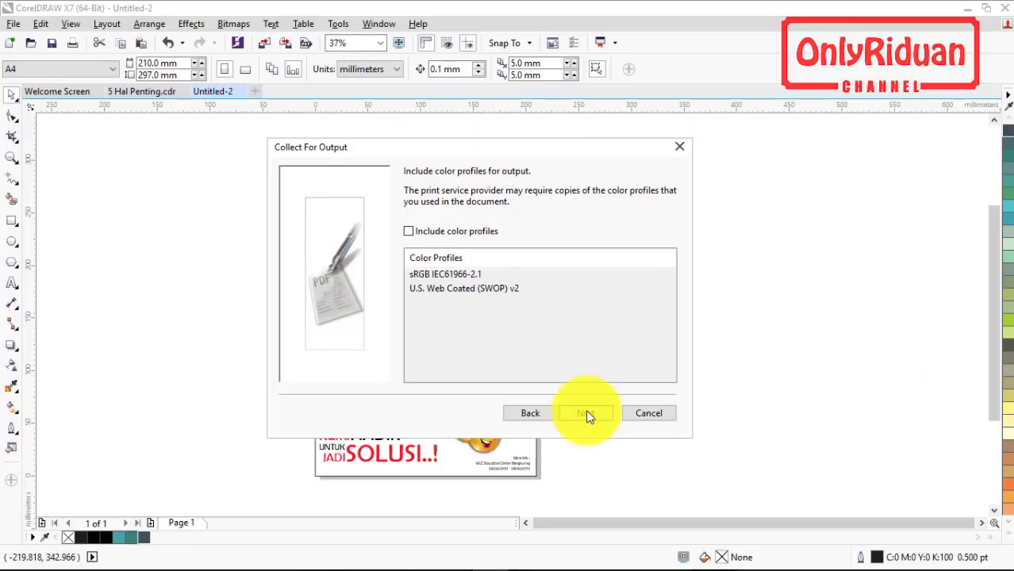
click(586, 413)
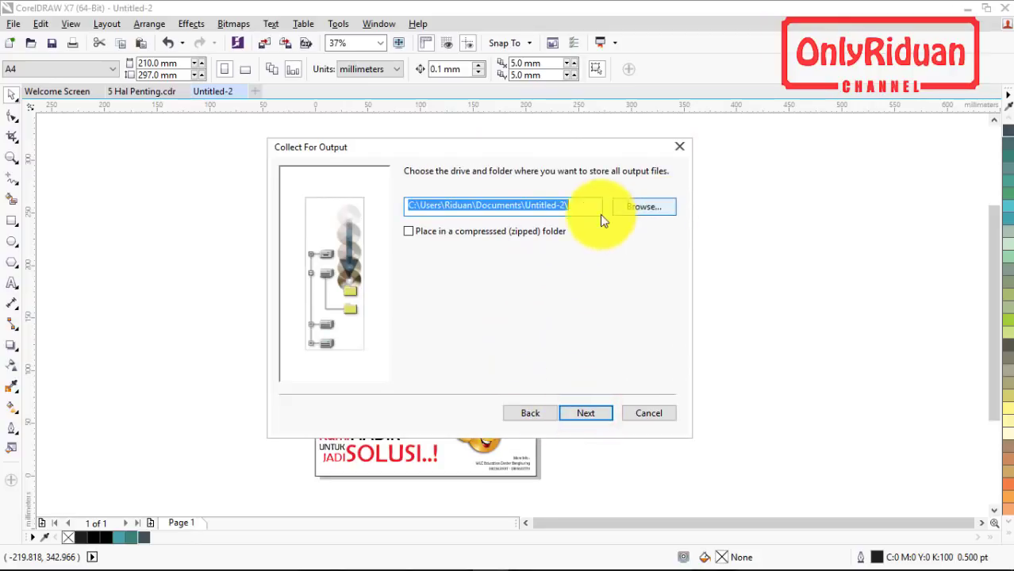
Set the output location to the 5 Kesalahan folder inside Pictures\LOGO.
click(647, 210)
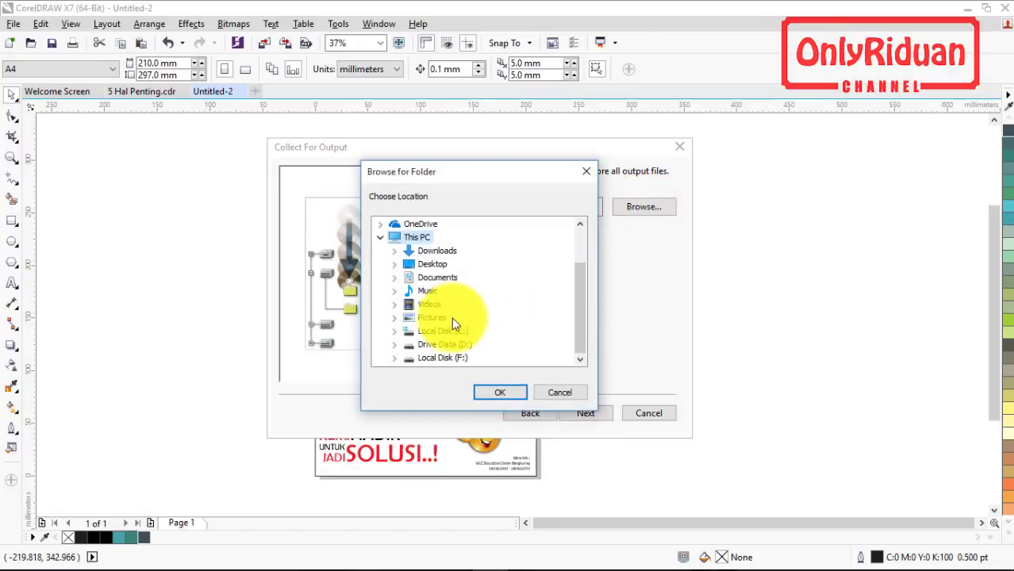
click(395, 318)
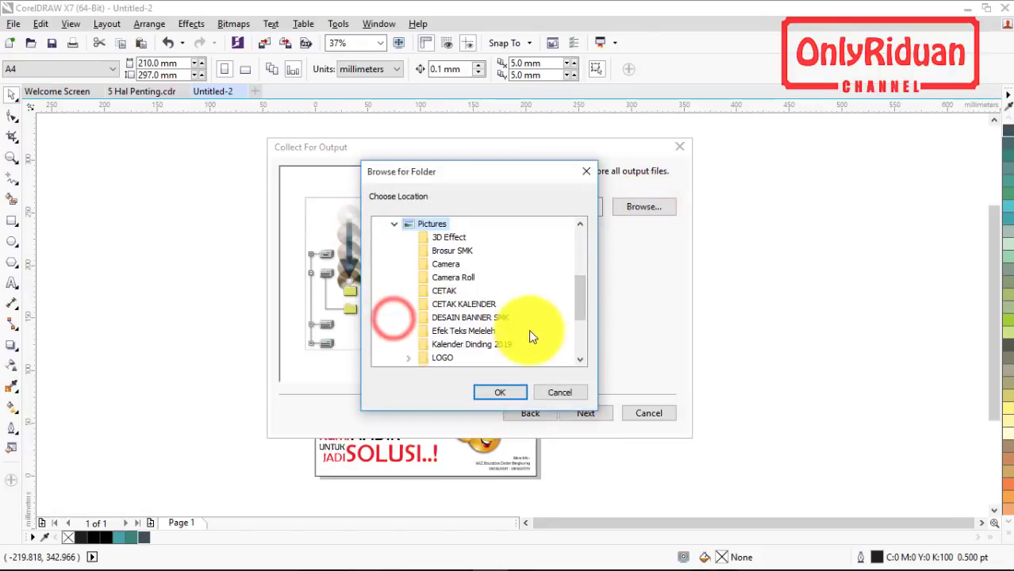
click(408, 357)
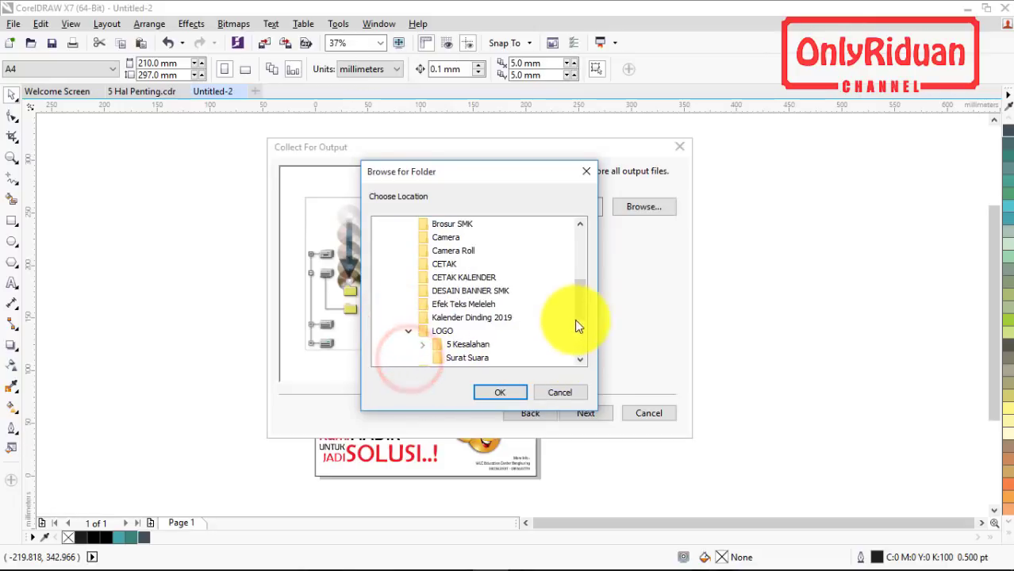
click(438, 346)
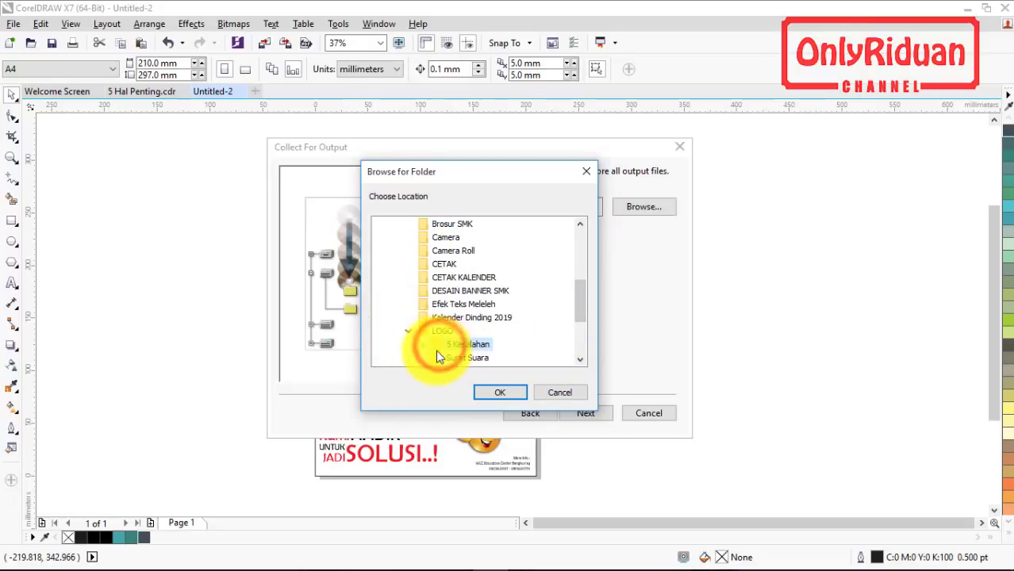
click(502, 392)
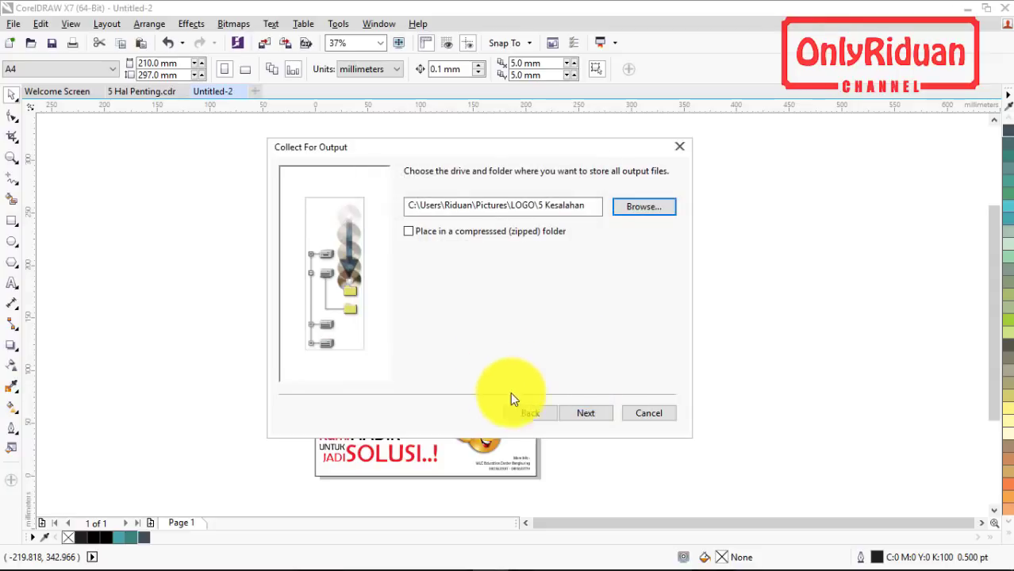
Finish collecting the output files into the chosen existing folder and check them in File Explorer.
click(591, 413)
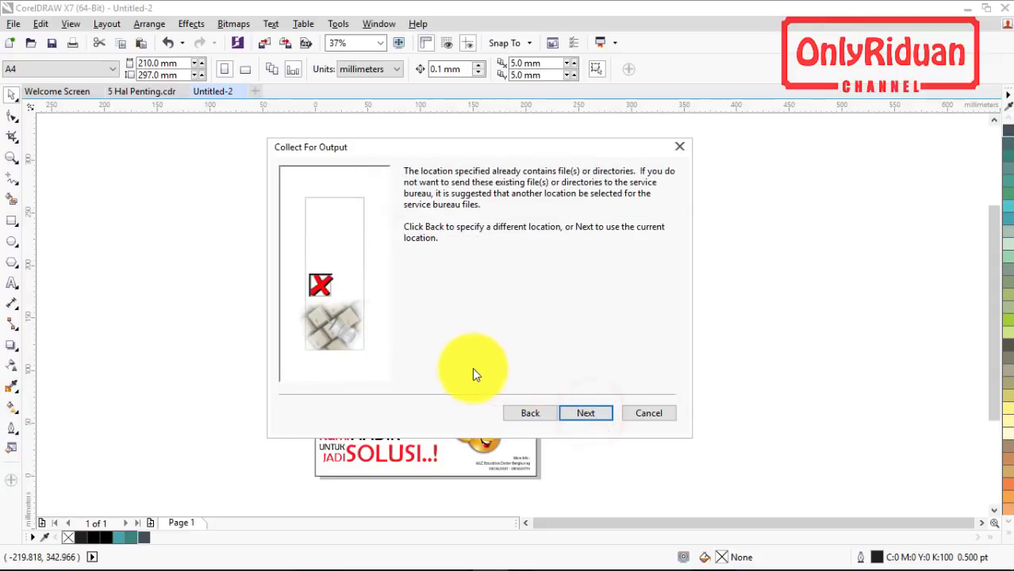
click(586, 411)
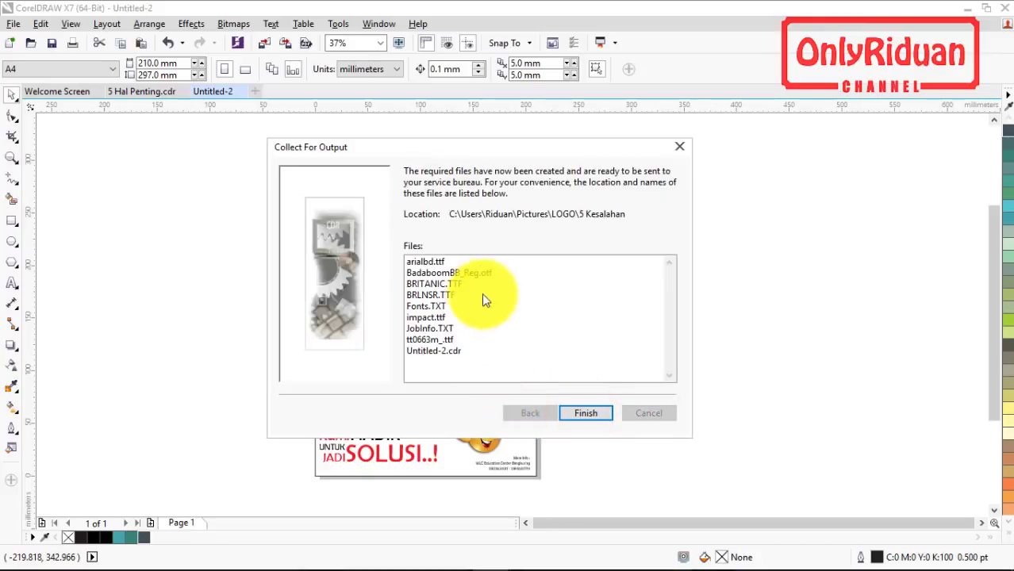
click(586, 419)
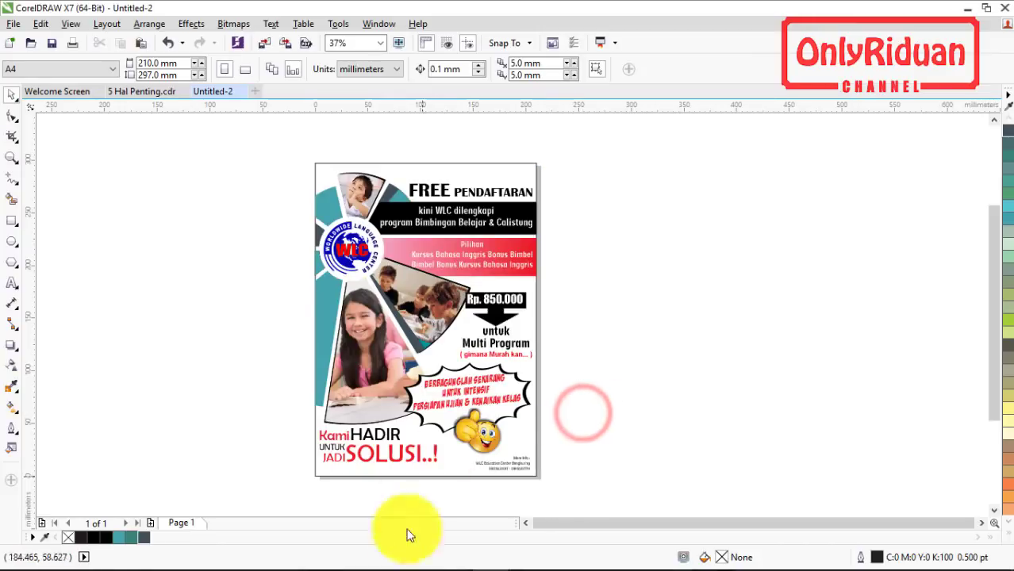
click(162, 556)
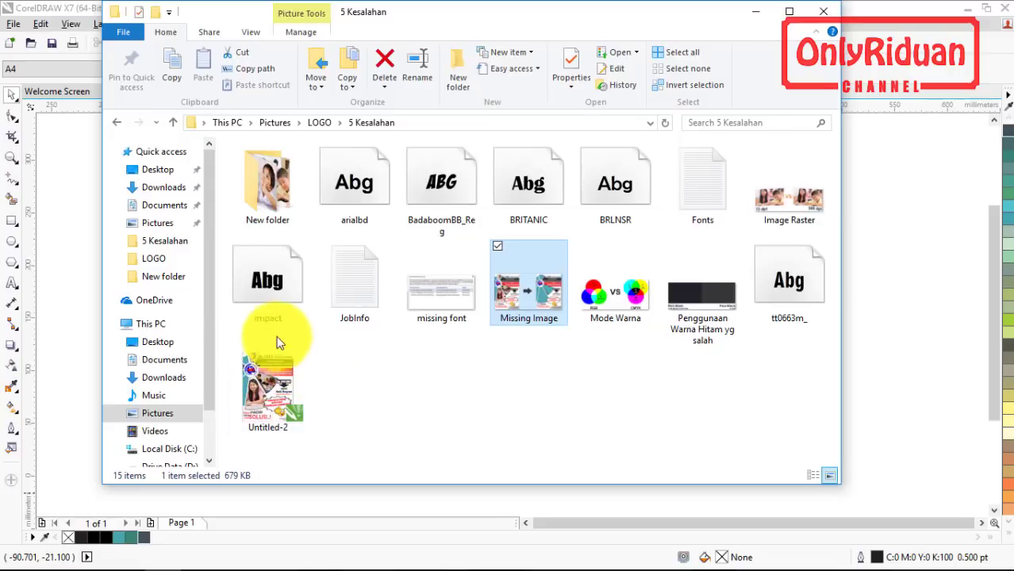
click(824, 11)
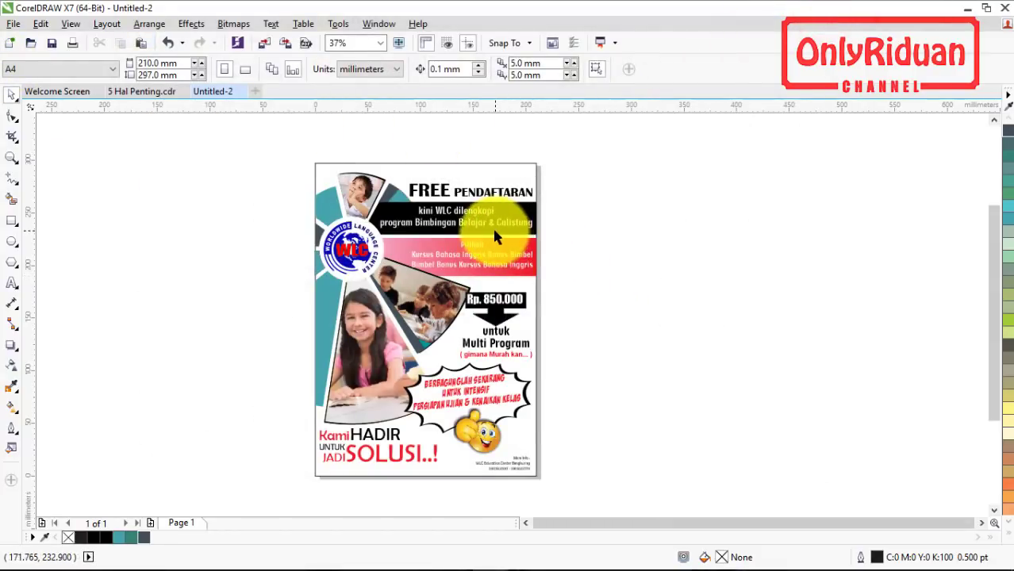
View the Convert to Curves command available for the flyer's FREE PENDAFTARAN headline without applying it.
right_click(427, 193)
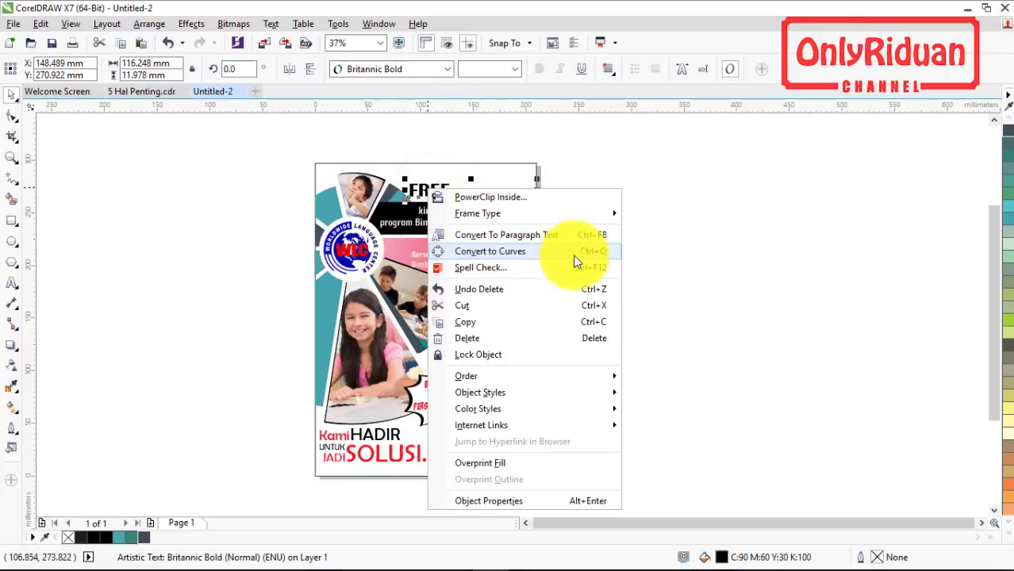
click(675, 249)
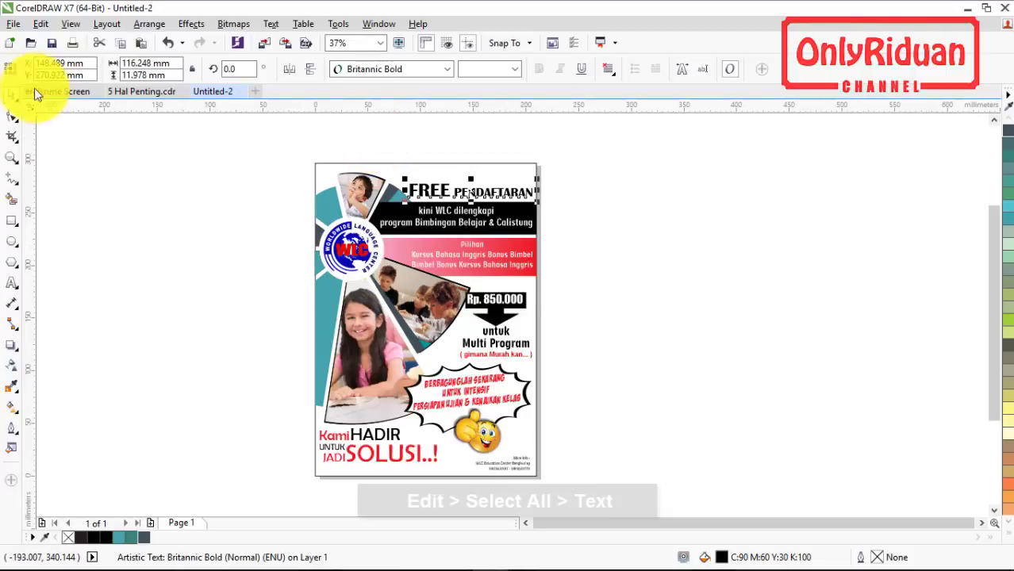
Select all text objects in the flyer, test the selection by moving it off the page, and undo the move.
click(39, 24)
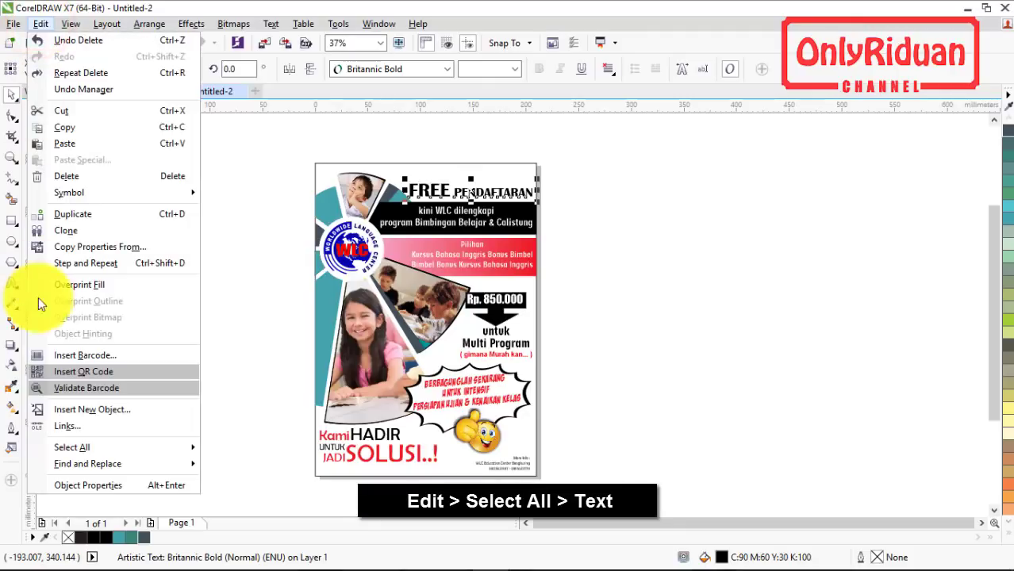
mouse_move(84, 448)
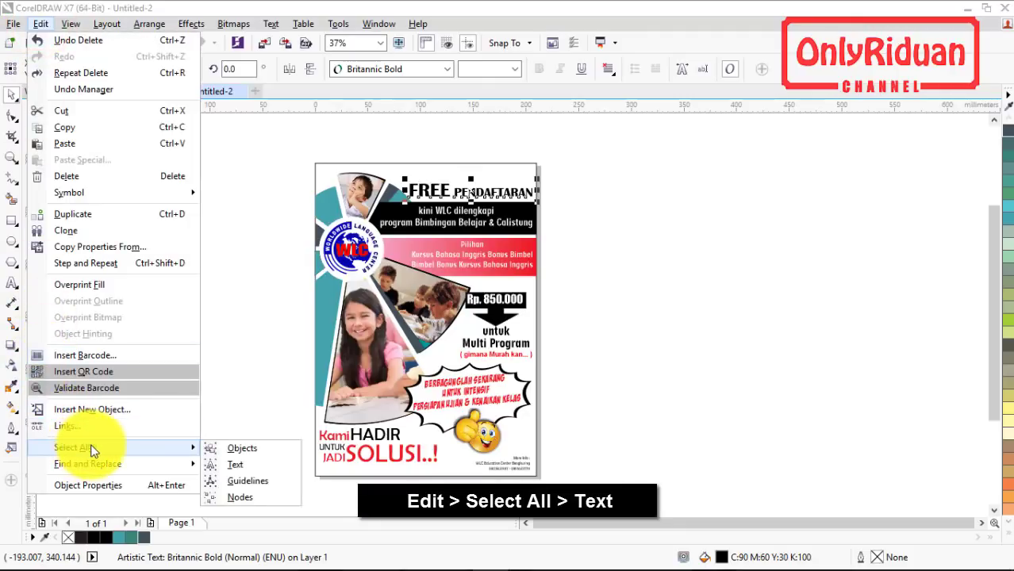
click(244, 467)
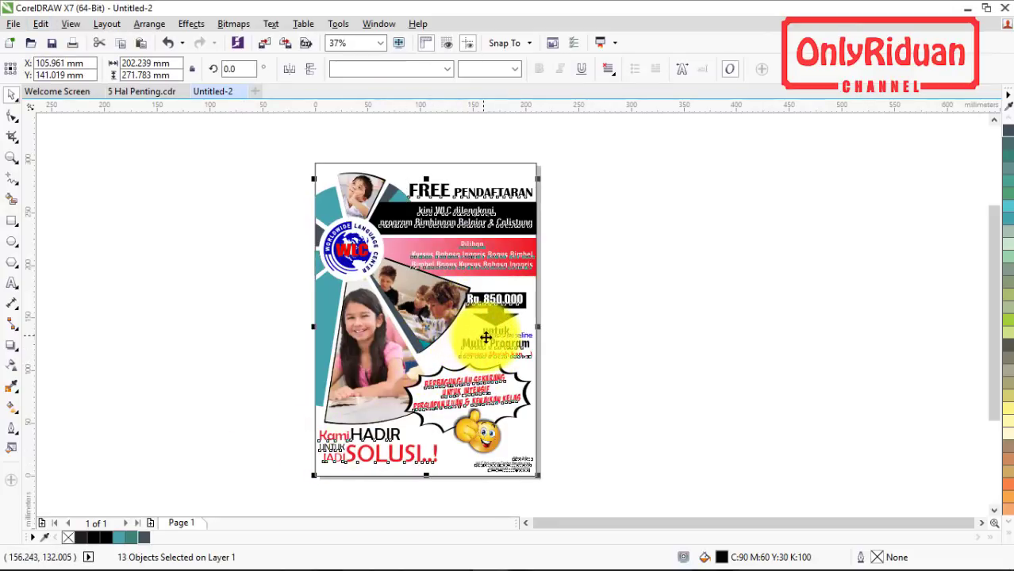
drag(486, 334, 762, 341)
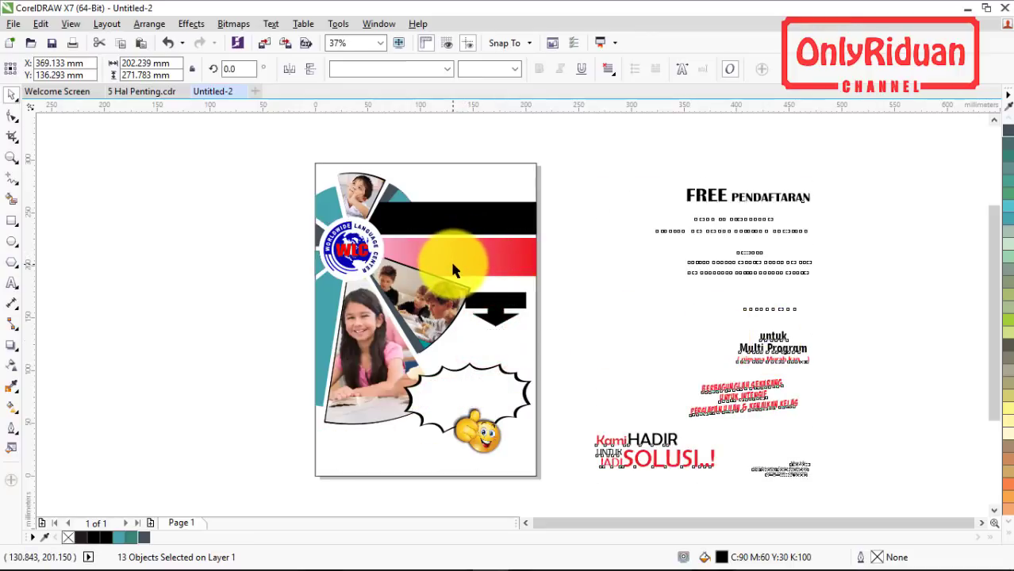
key(ctrl+z)
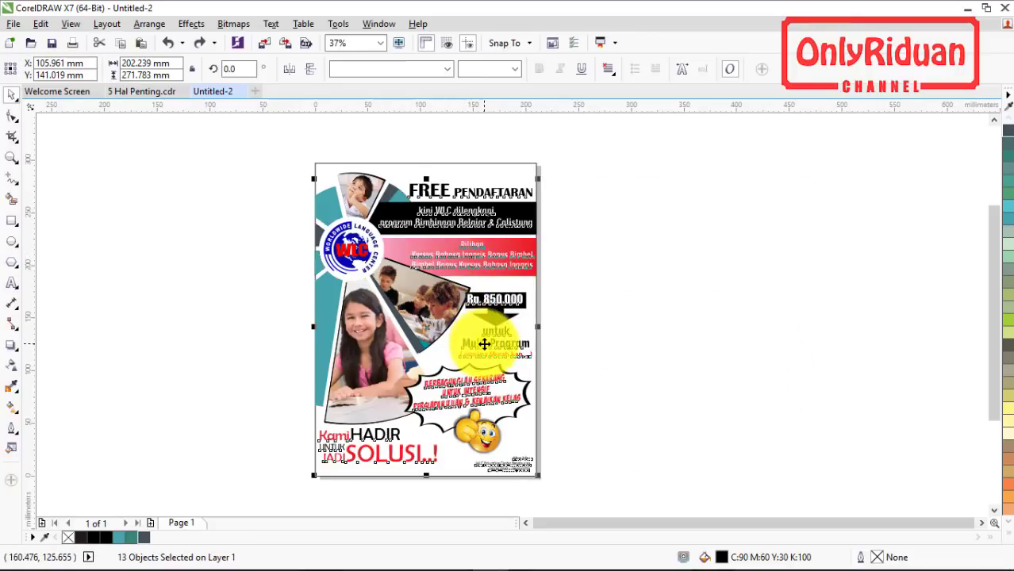
Convert all the selected flyer text to curves and clear the selection.
right_click(474, 343)
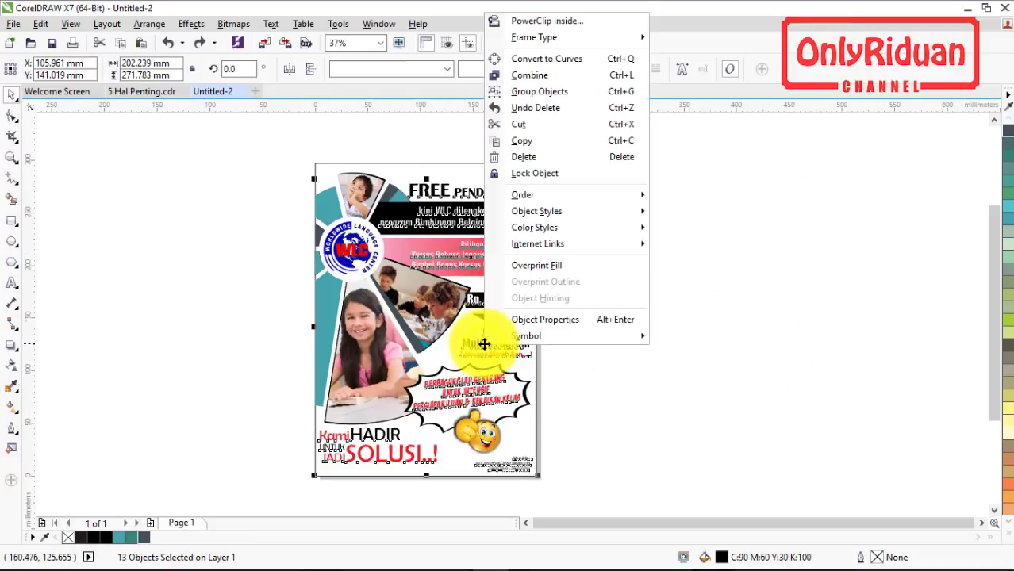
click(540, 59)
click(581, 237)
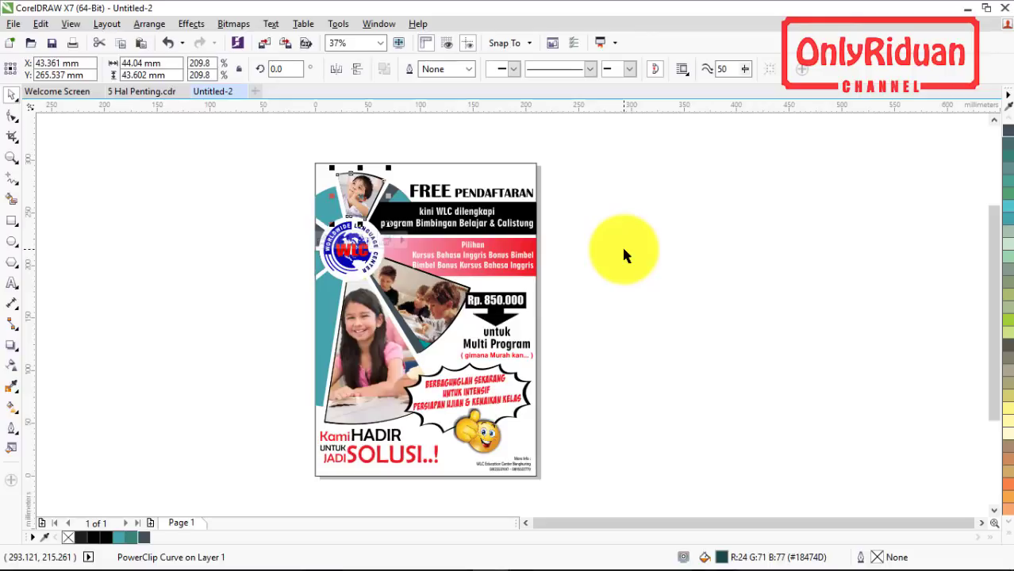
Convert the small PowerClip photo above the WLC logo to a 300 dpi CMYK bitmap with anti-aliasing and a transparent background.
click(231, 24)
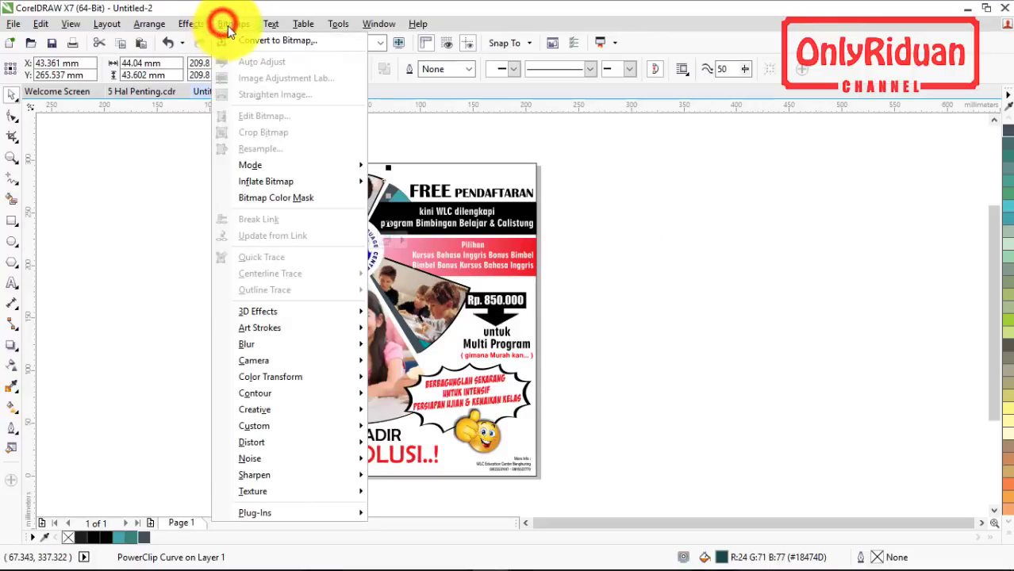
click(256, 43)
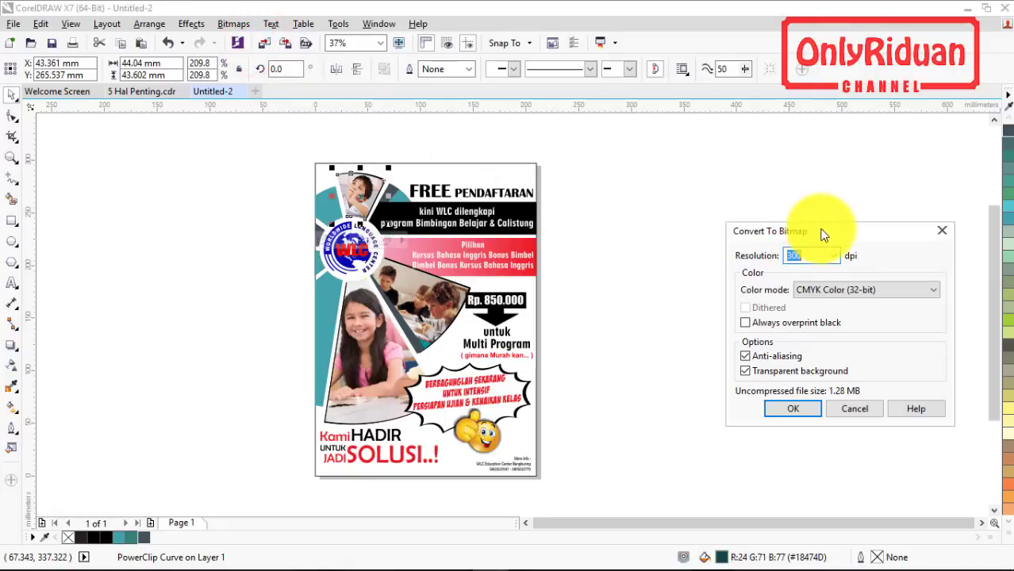
drag(822, 228, 755, 199)
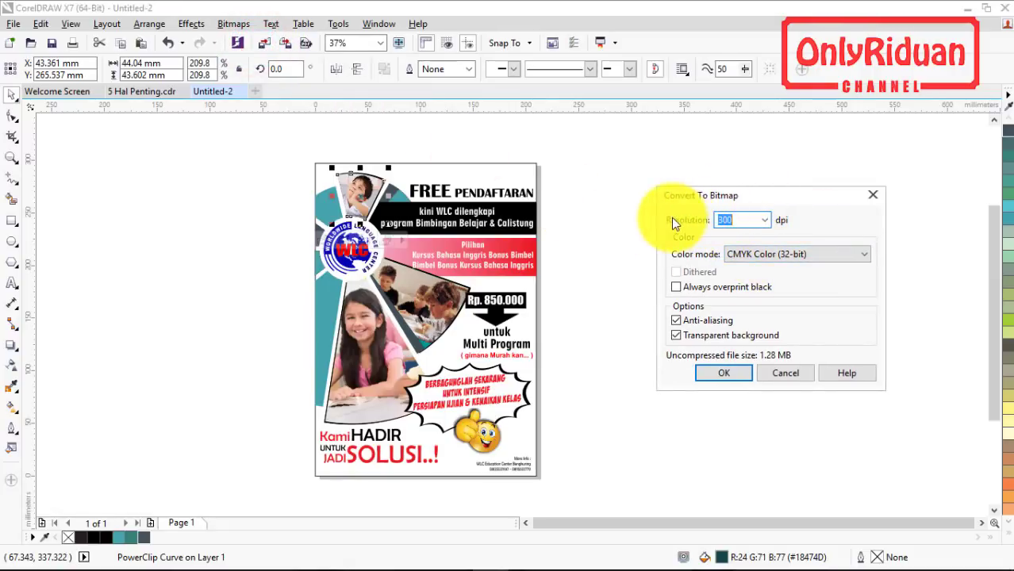
click(722, 373)
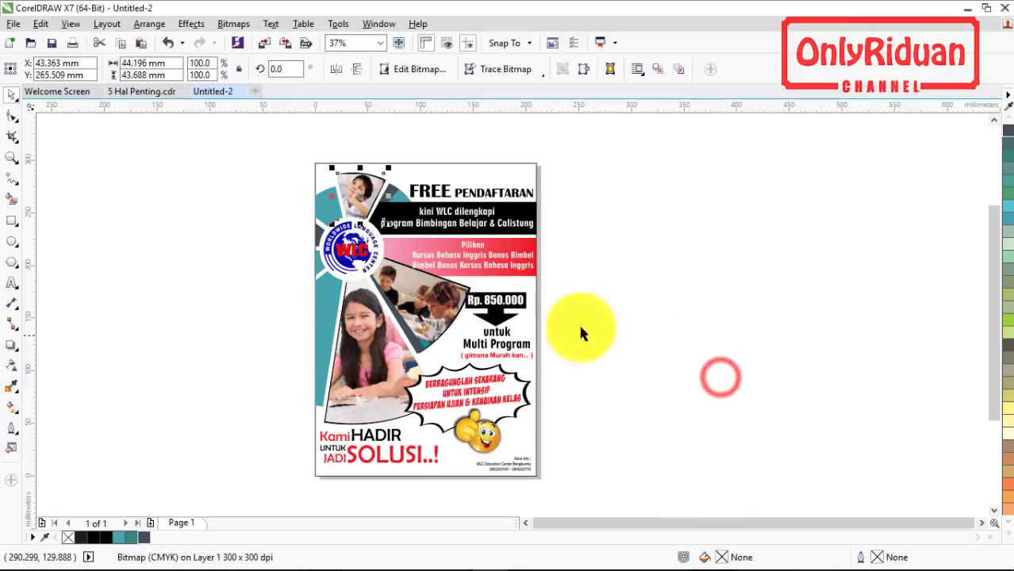
Convert the large PowerClip photo of the girl in pink to a 300 dpi CMYK bitmap with a transparent background.
drag(339, 191, 362, 329)
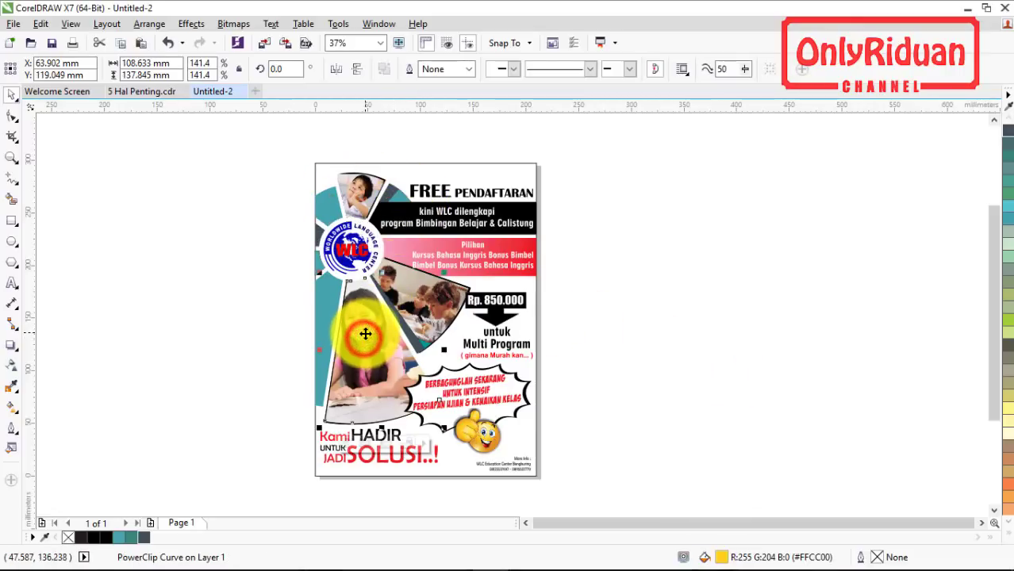
click(231, 24)
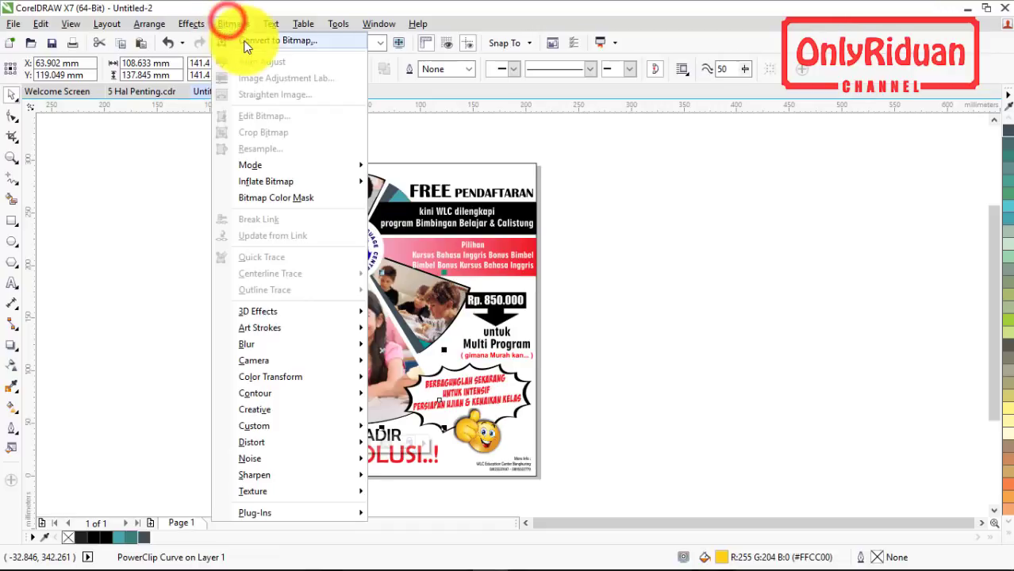
click(250, 42)
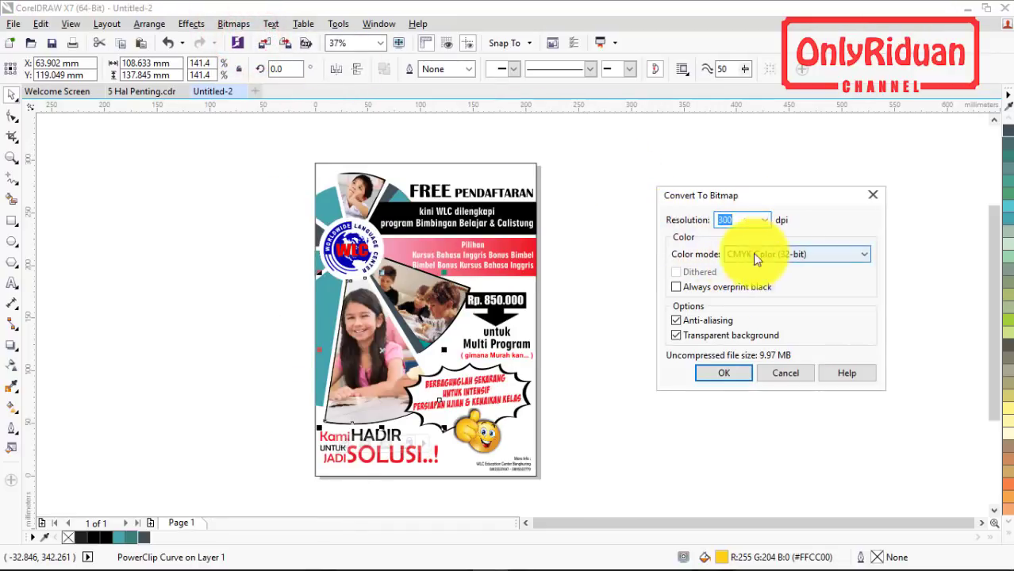
click(725, 373)
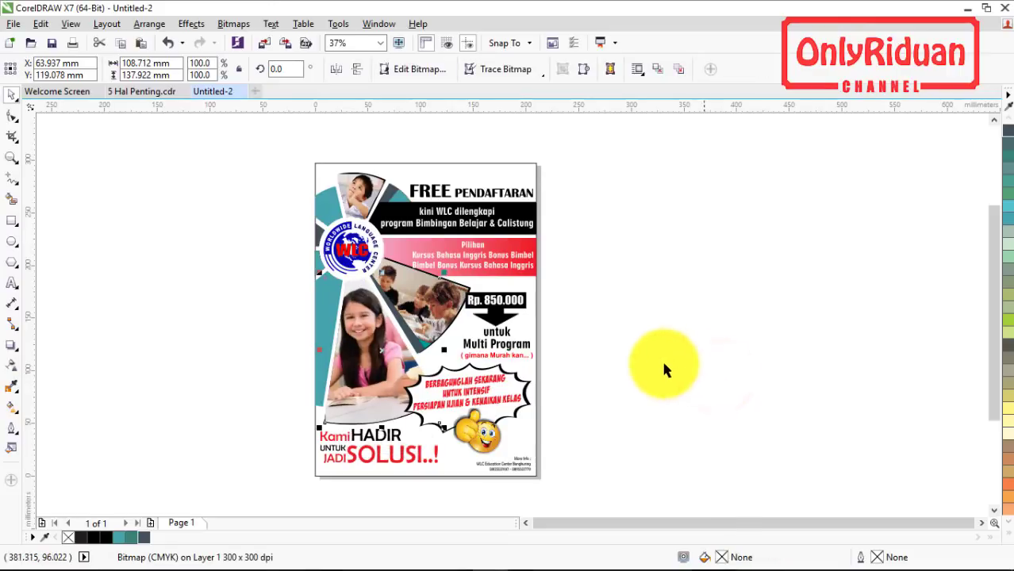
click(608, 310)
Convert the PowerClip classroom photo beside the price block to a 300 dpi CMYK bitmap with a transparent background.
click(450, 303)
click(237, 25)
click(246, 38)
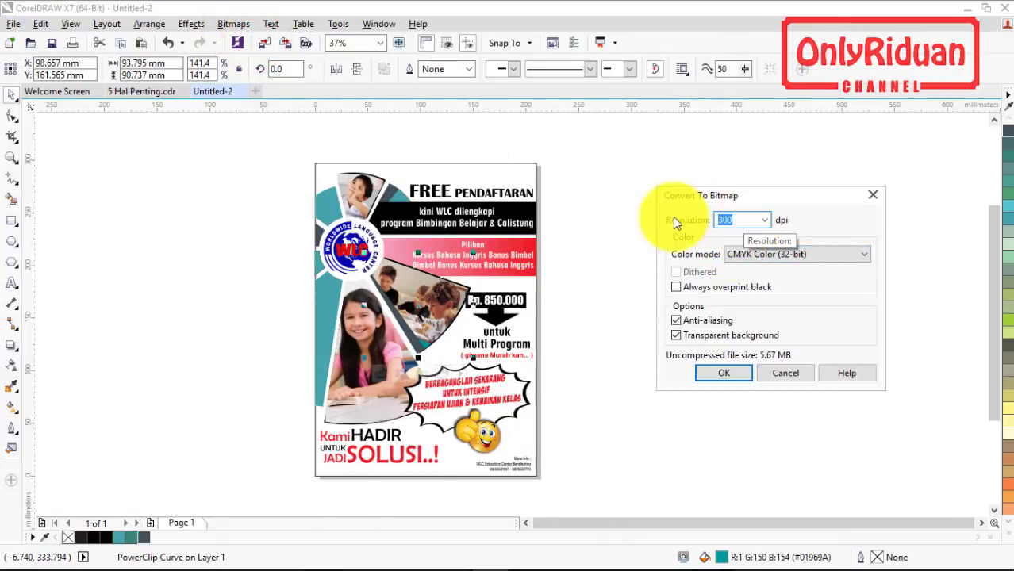
click(719, 373)
click(614, 284)
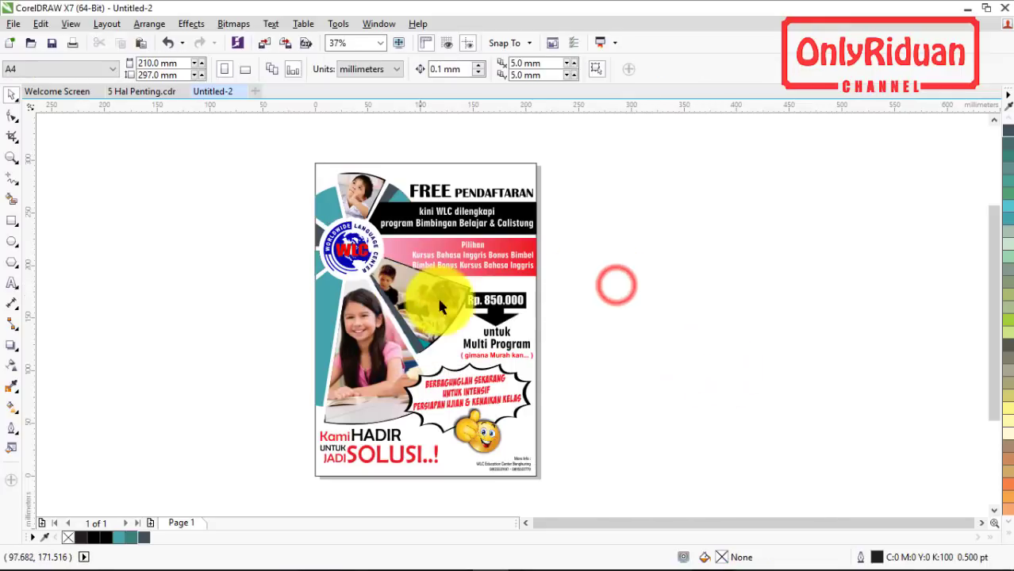
drag(278, 141, 569, 494)
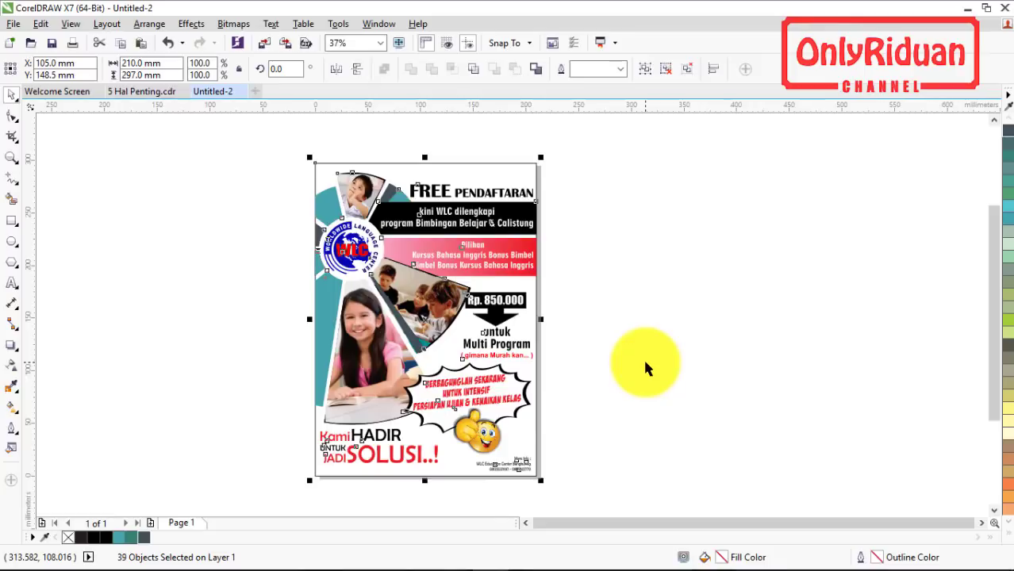
click(373, 349)
click(233, 24)
mouse_move(268, 37)
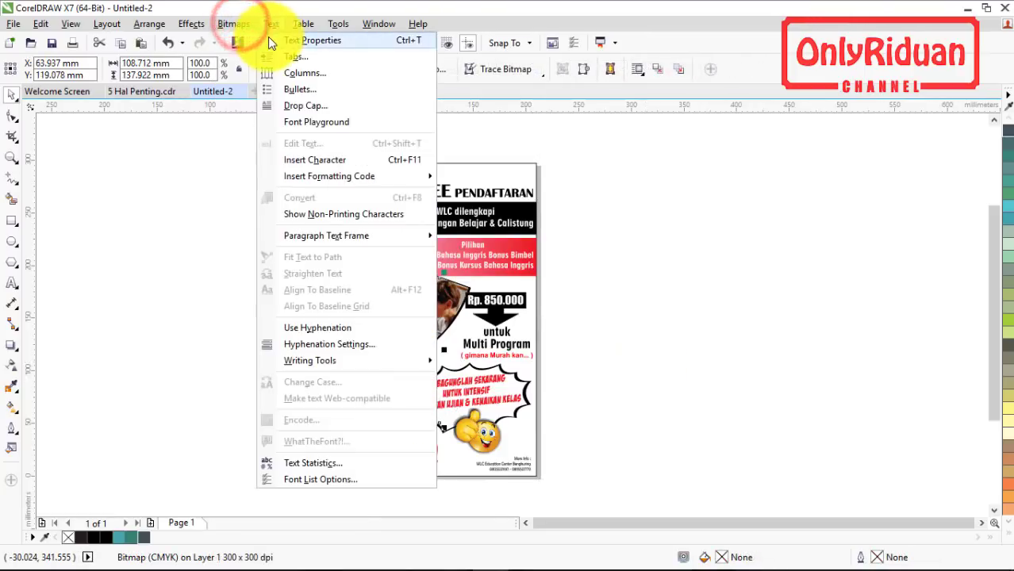
click(227, 26)
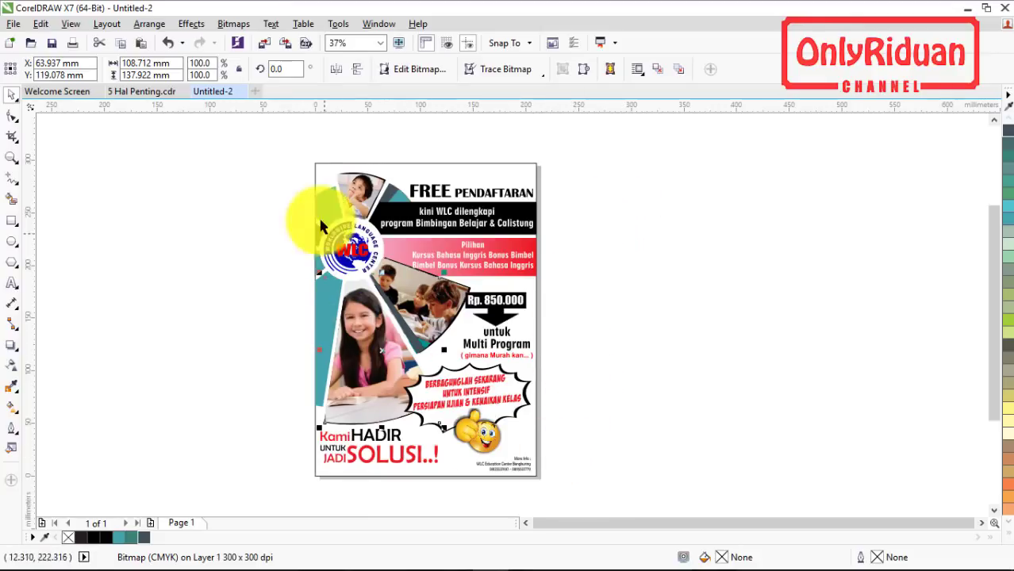
Try converting all flyer objects together into one 300 dpi CMYK bitmap with anti-aliasing and a transparent background.
drag(286, 144, 562, 486)
click(235, 24)
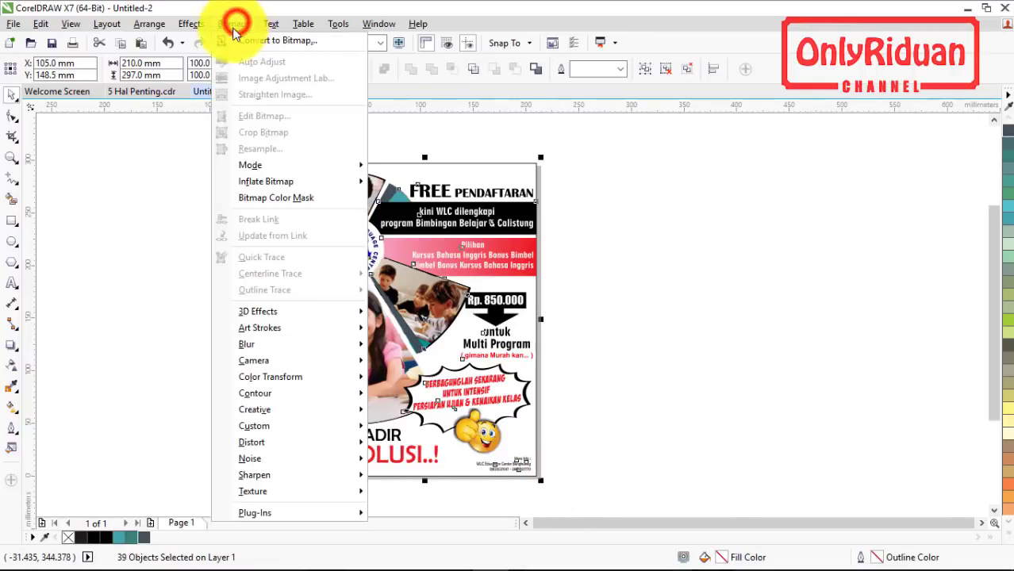
click(256, 37)
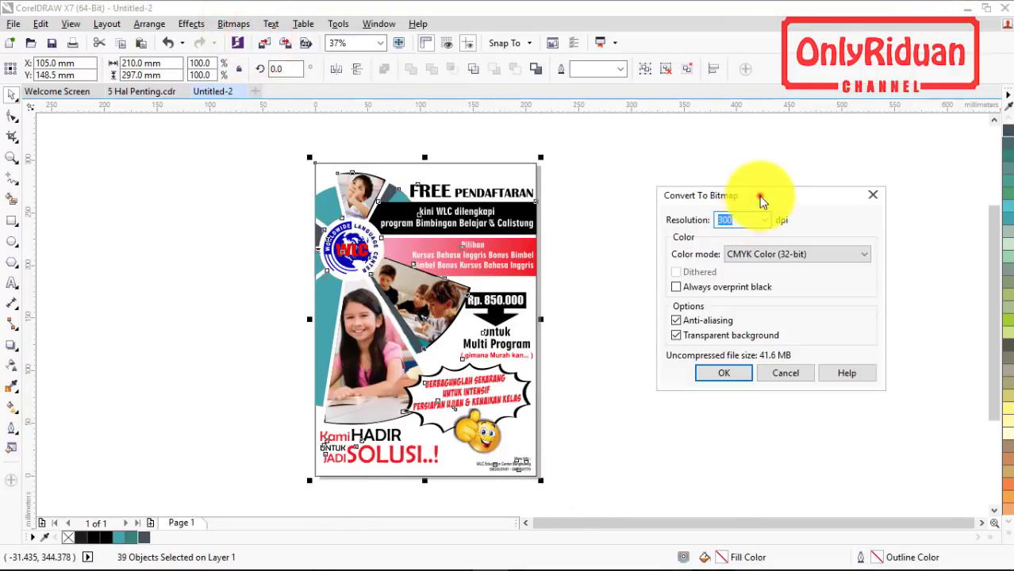
drag(763, 197, 733, 169)
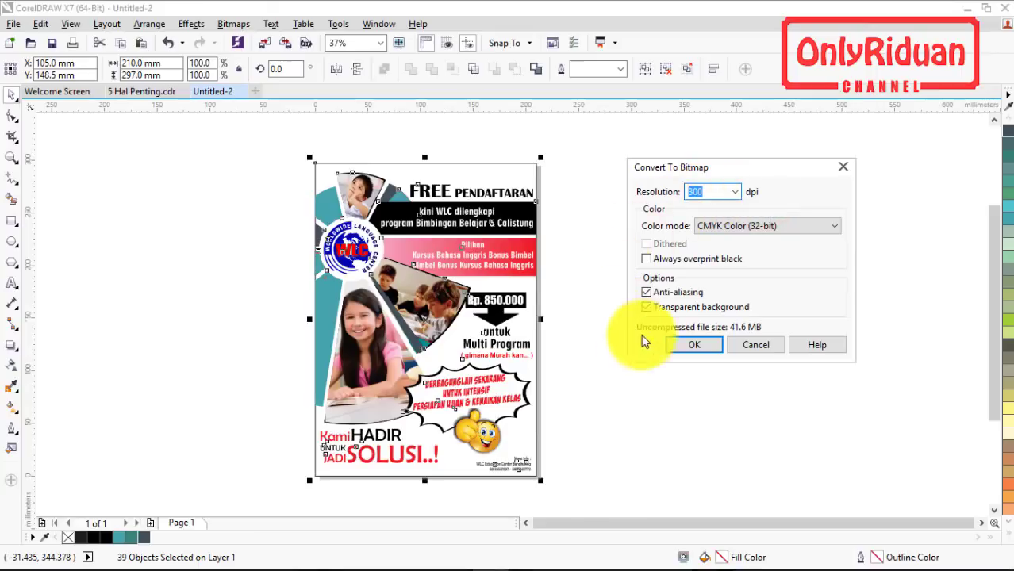
click(714, 345)
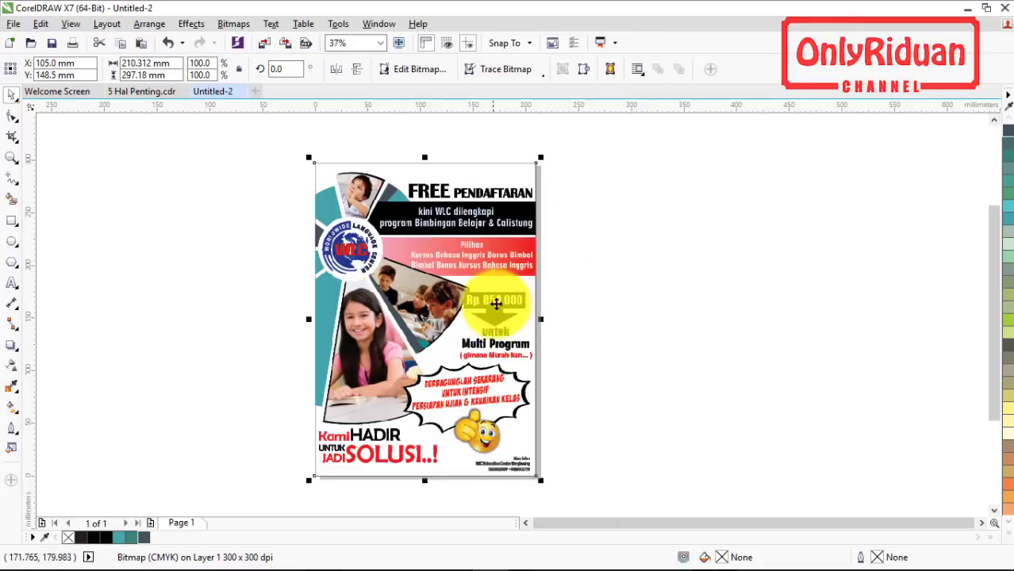
click(590, 340)
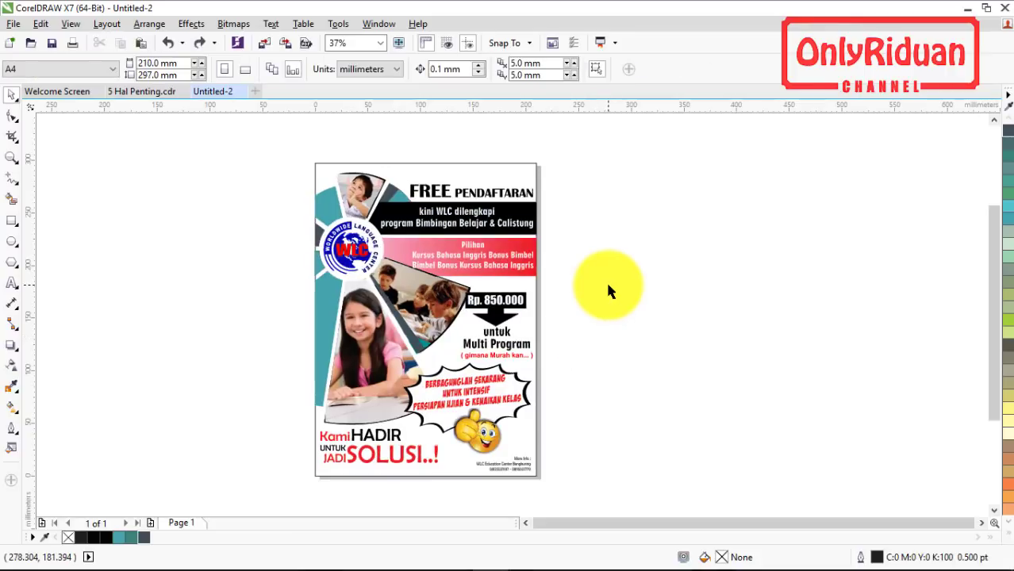